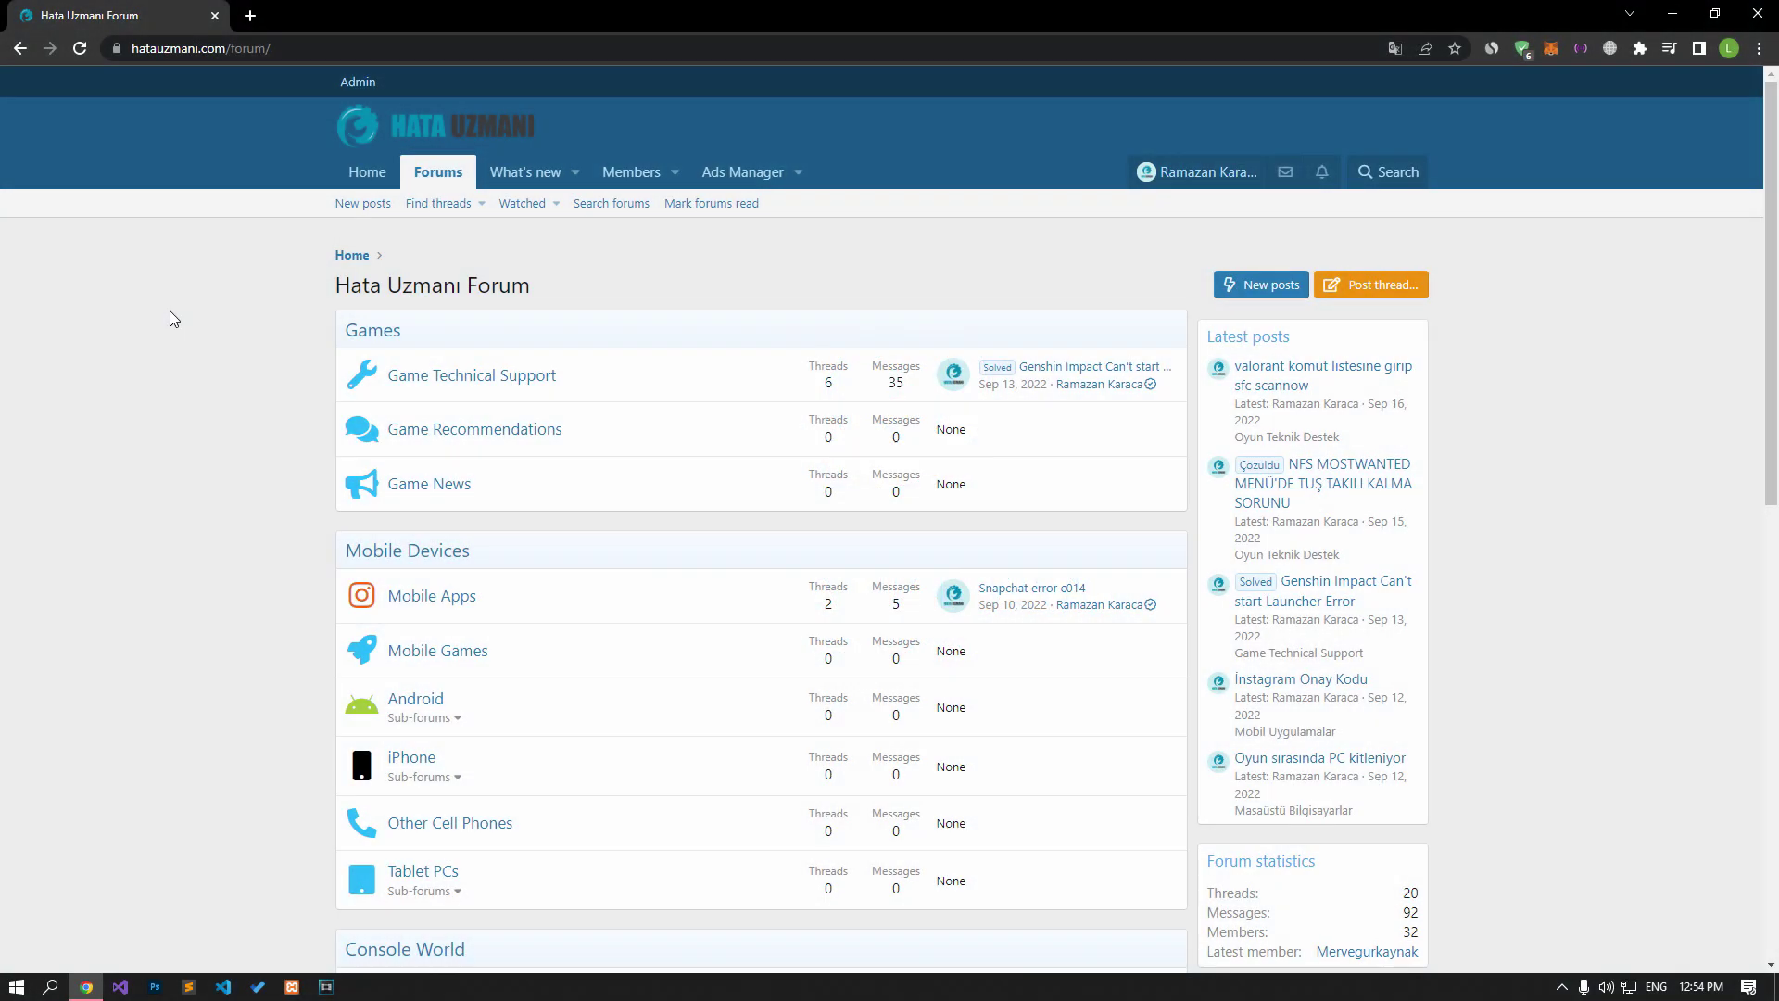
# Step: Scroll through the forum page and open the Post thread forum picker
pyautogui.scroll(-2, 170, 319)
pyautogui.scroll(-8, 170, 312)
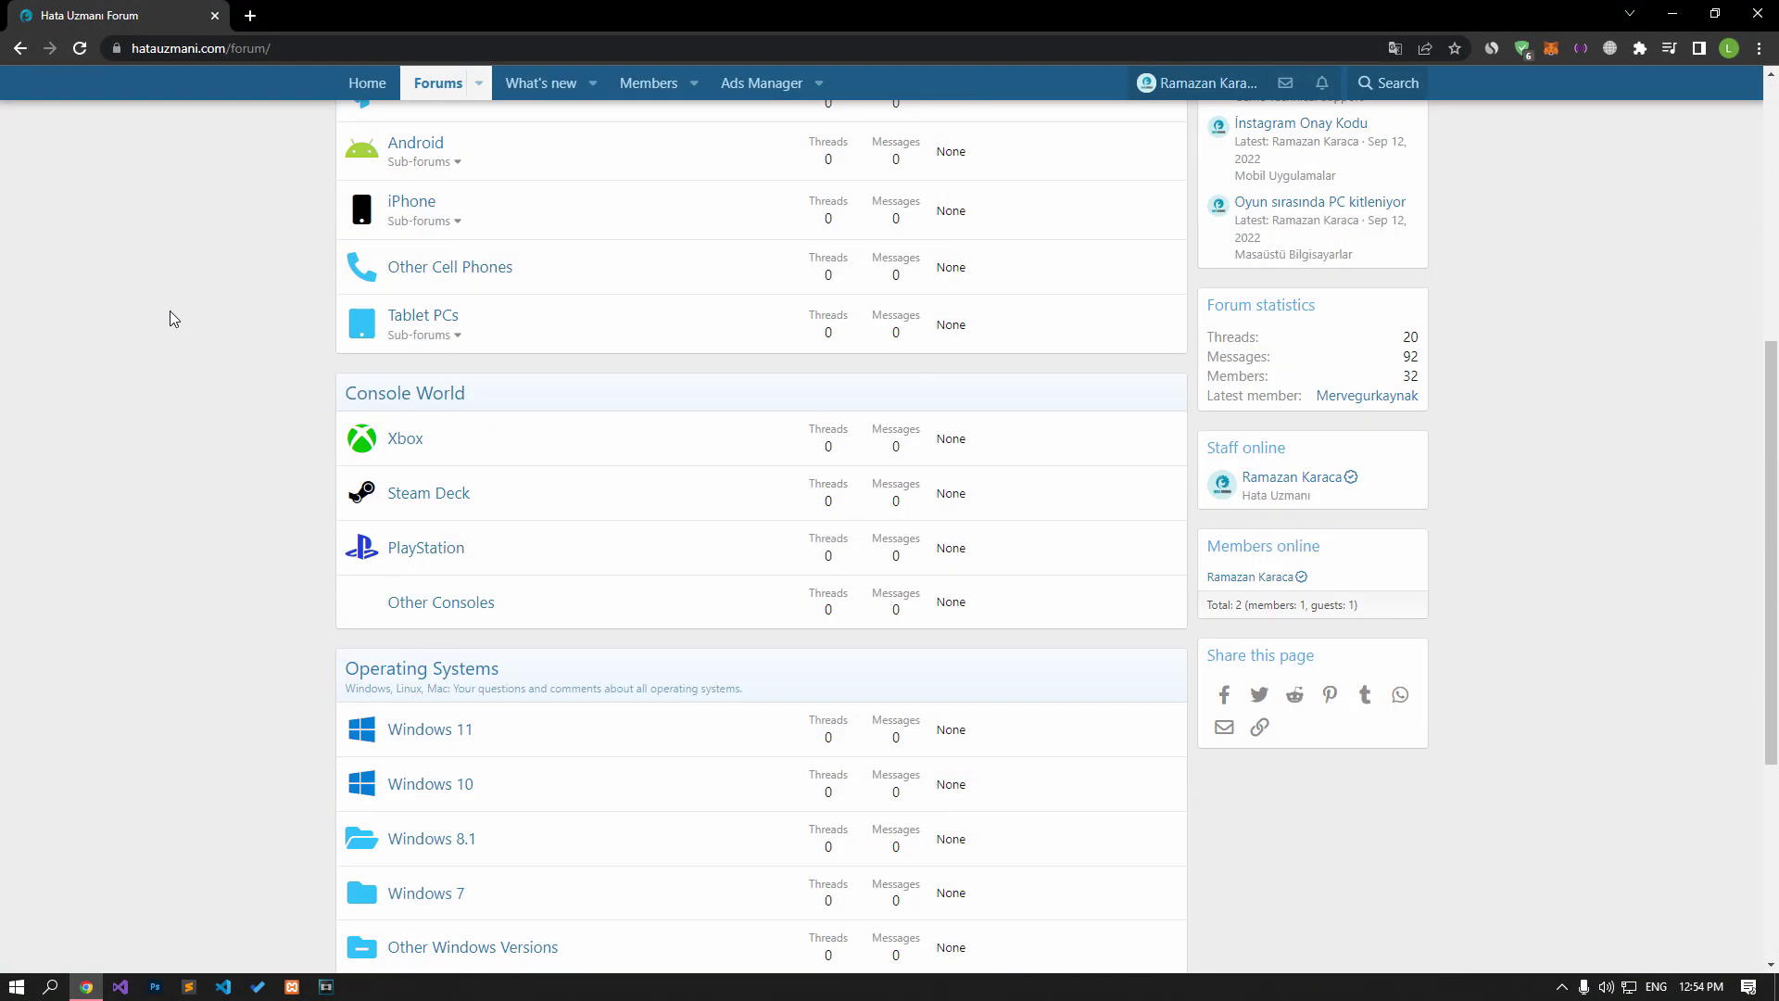
pyautogui.scroll(10, 170, 318)
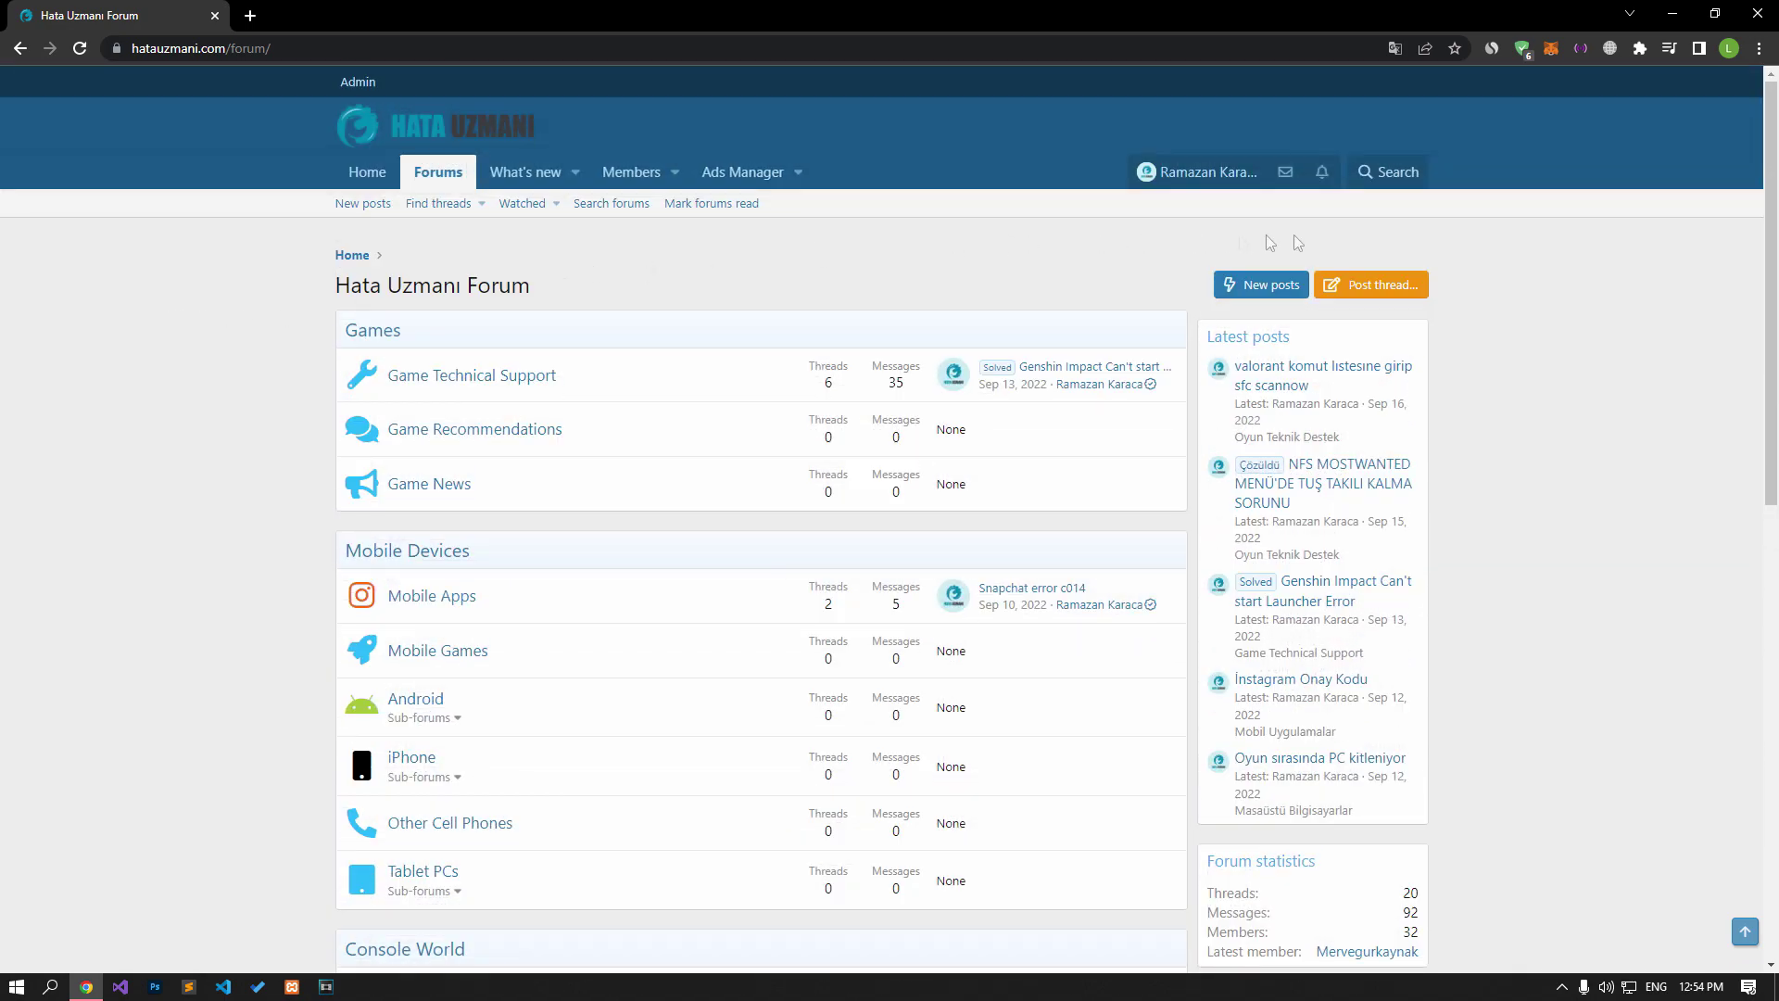
pyautogui.click(1413, 287)
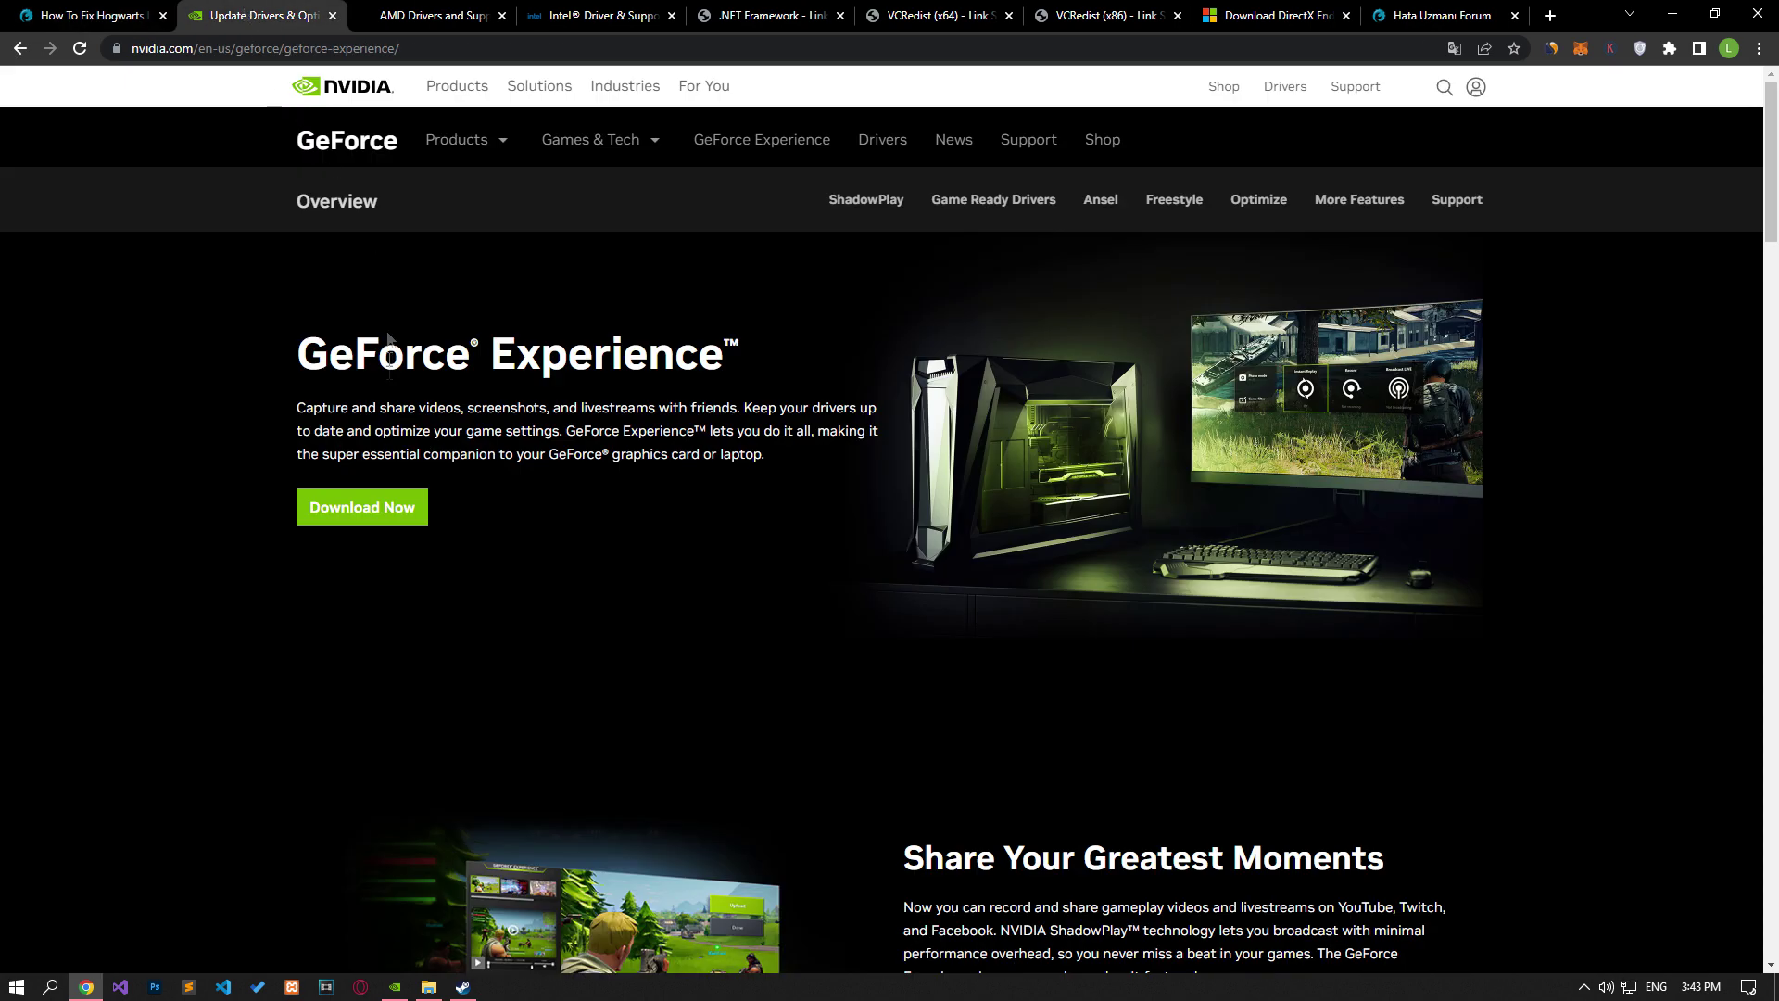
# Step: Select Radeon RX 7000 Series > RX 7900 Series > RX 7900 XTX on AMD's page, then view Intel's support page
pyautogui.click(468, 15)
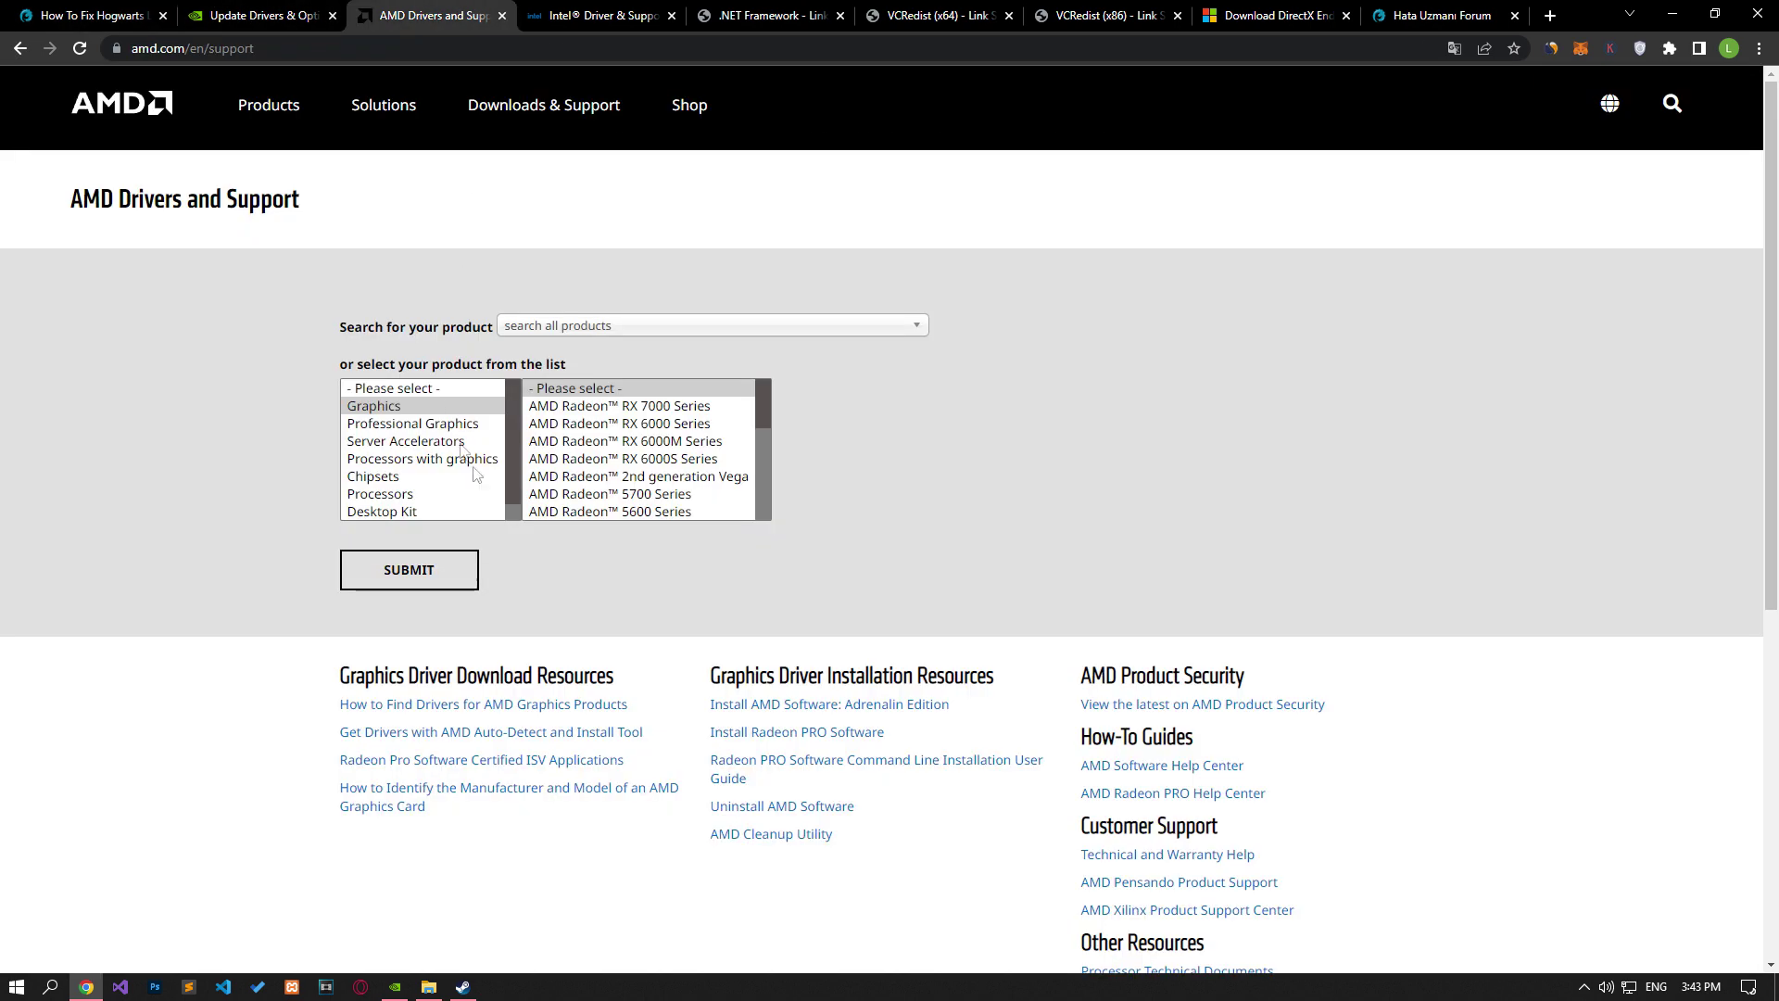
pyautogui.click(577, 408)
pyautogui.click(840, 407)
pyautogui.click(996, 408)
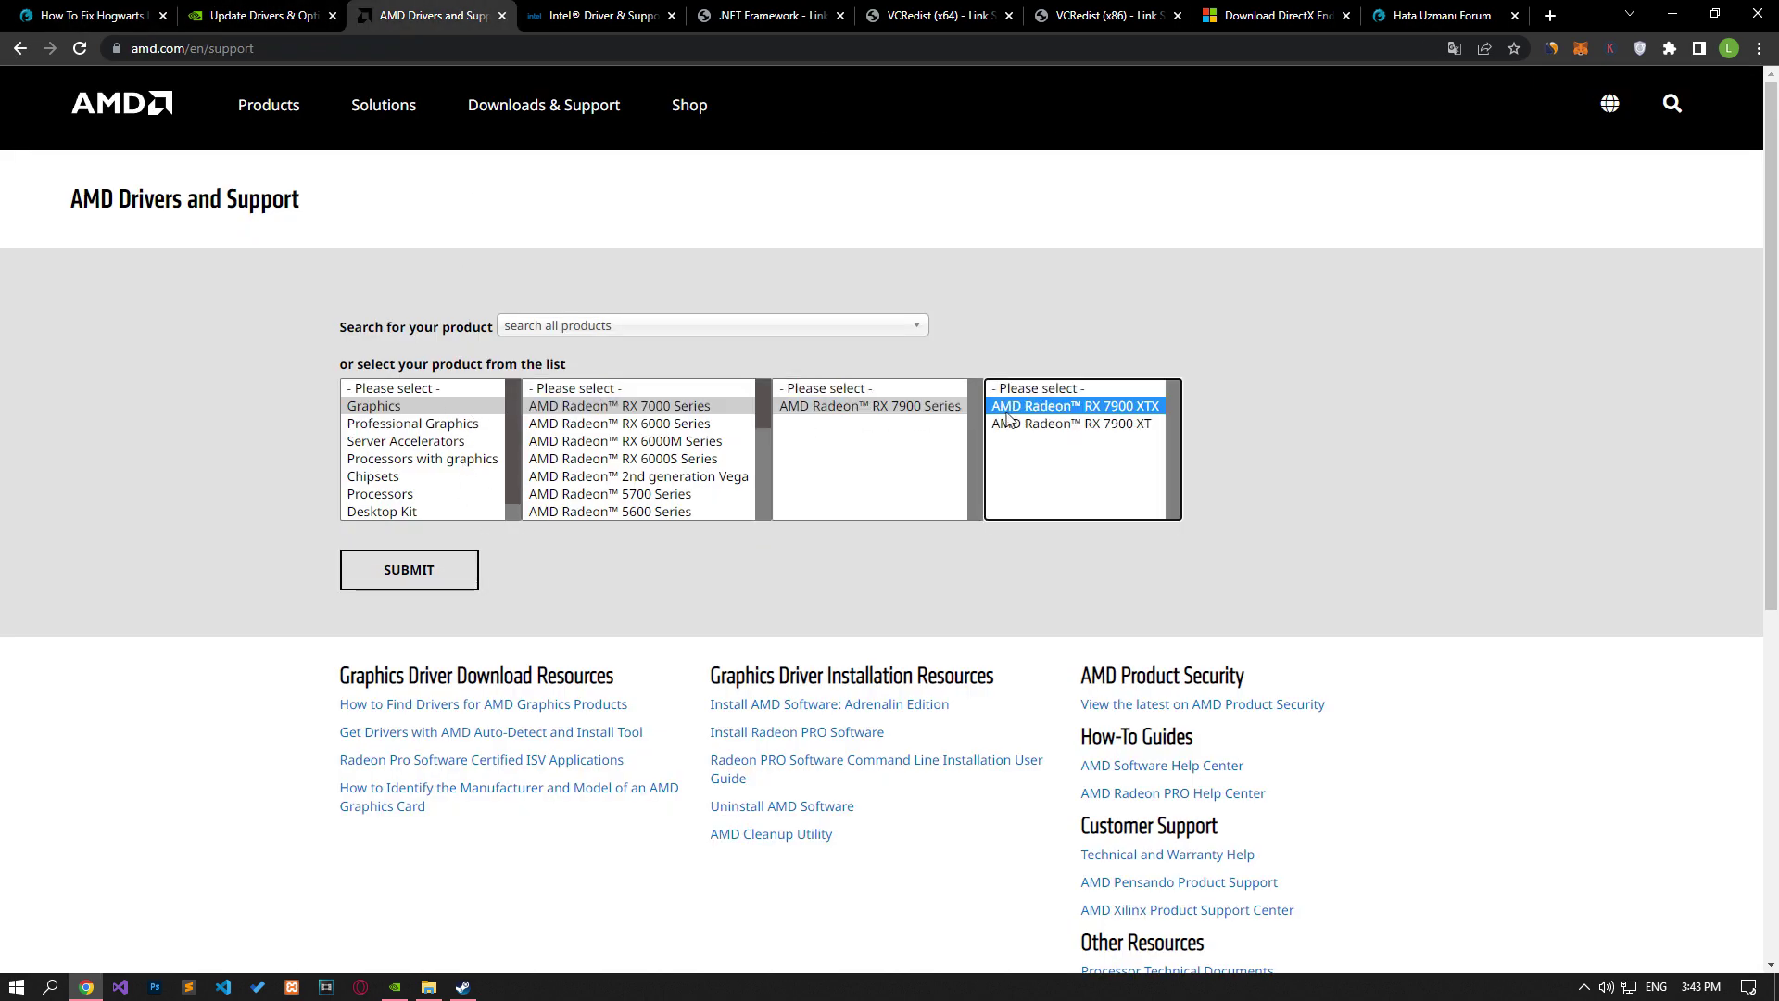
pyautogui.click(593, 16)
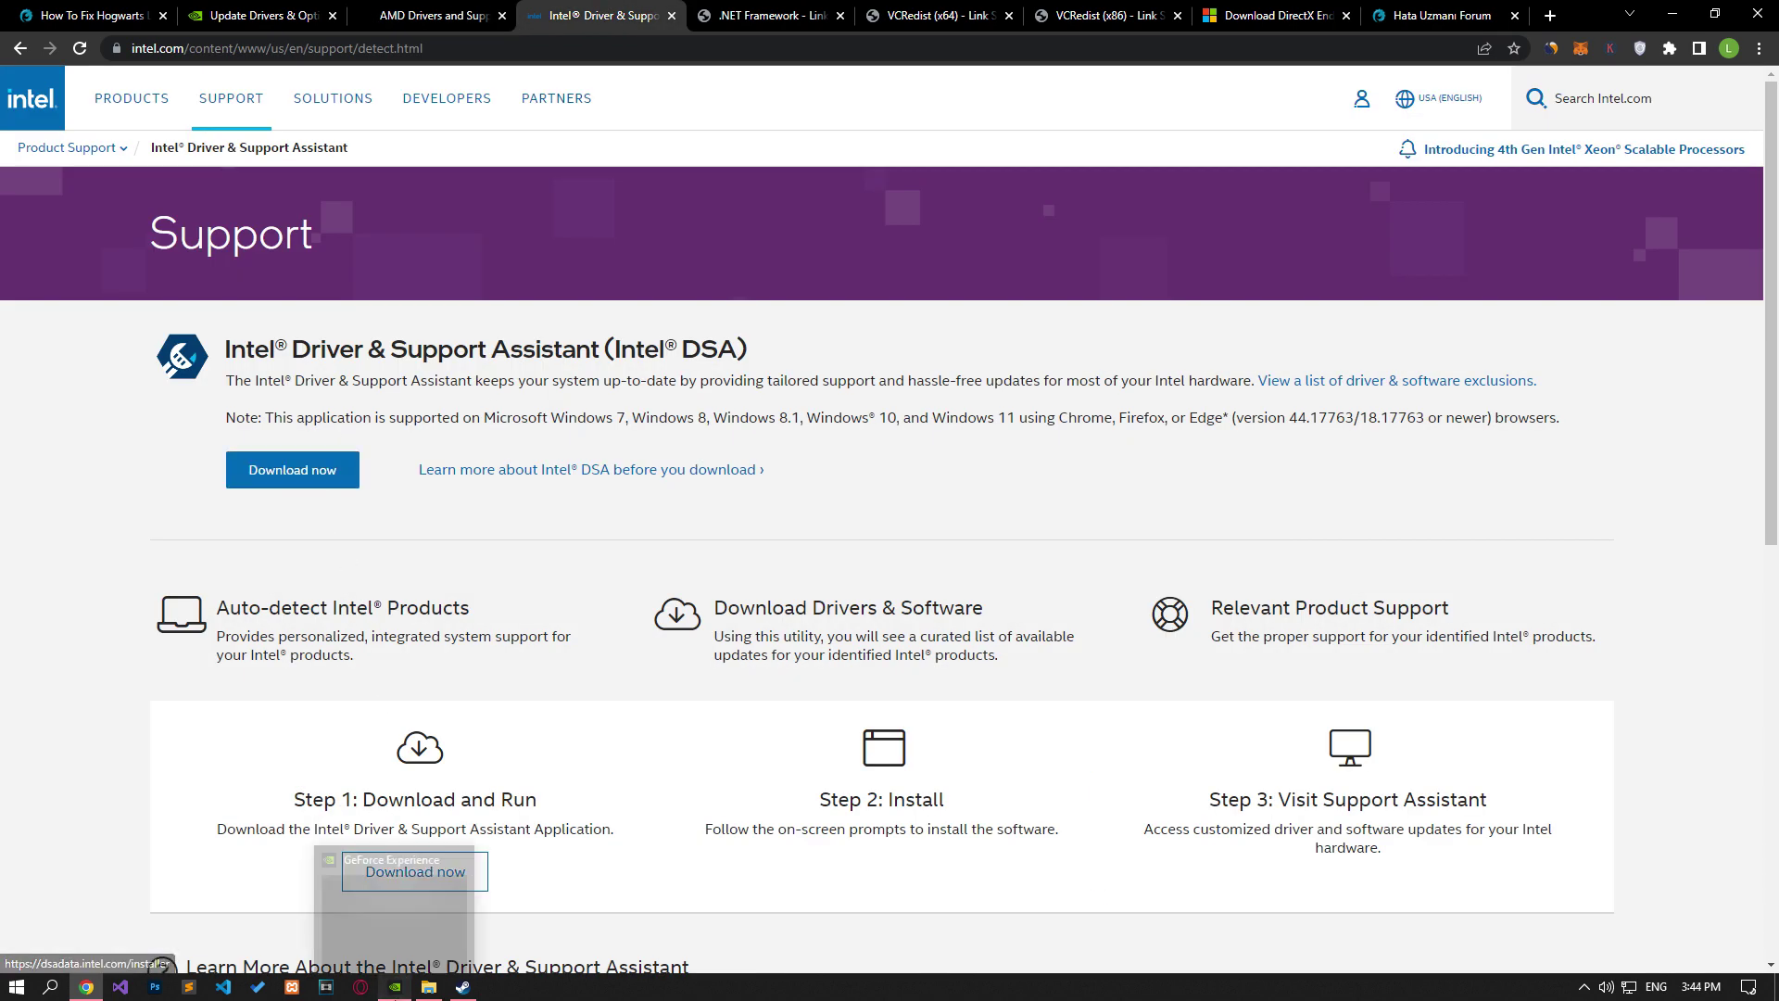
pyautogui.click(399, 986)
# Step: Show the 528.24 Game Ready driver beside installed 526.98, check restart options, and return to the article
pyautogui.click(732, 204)
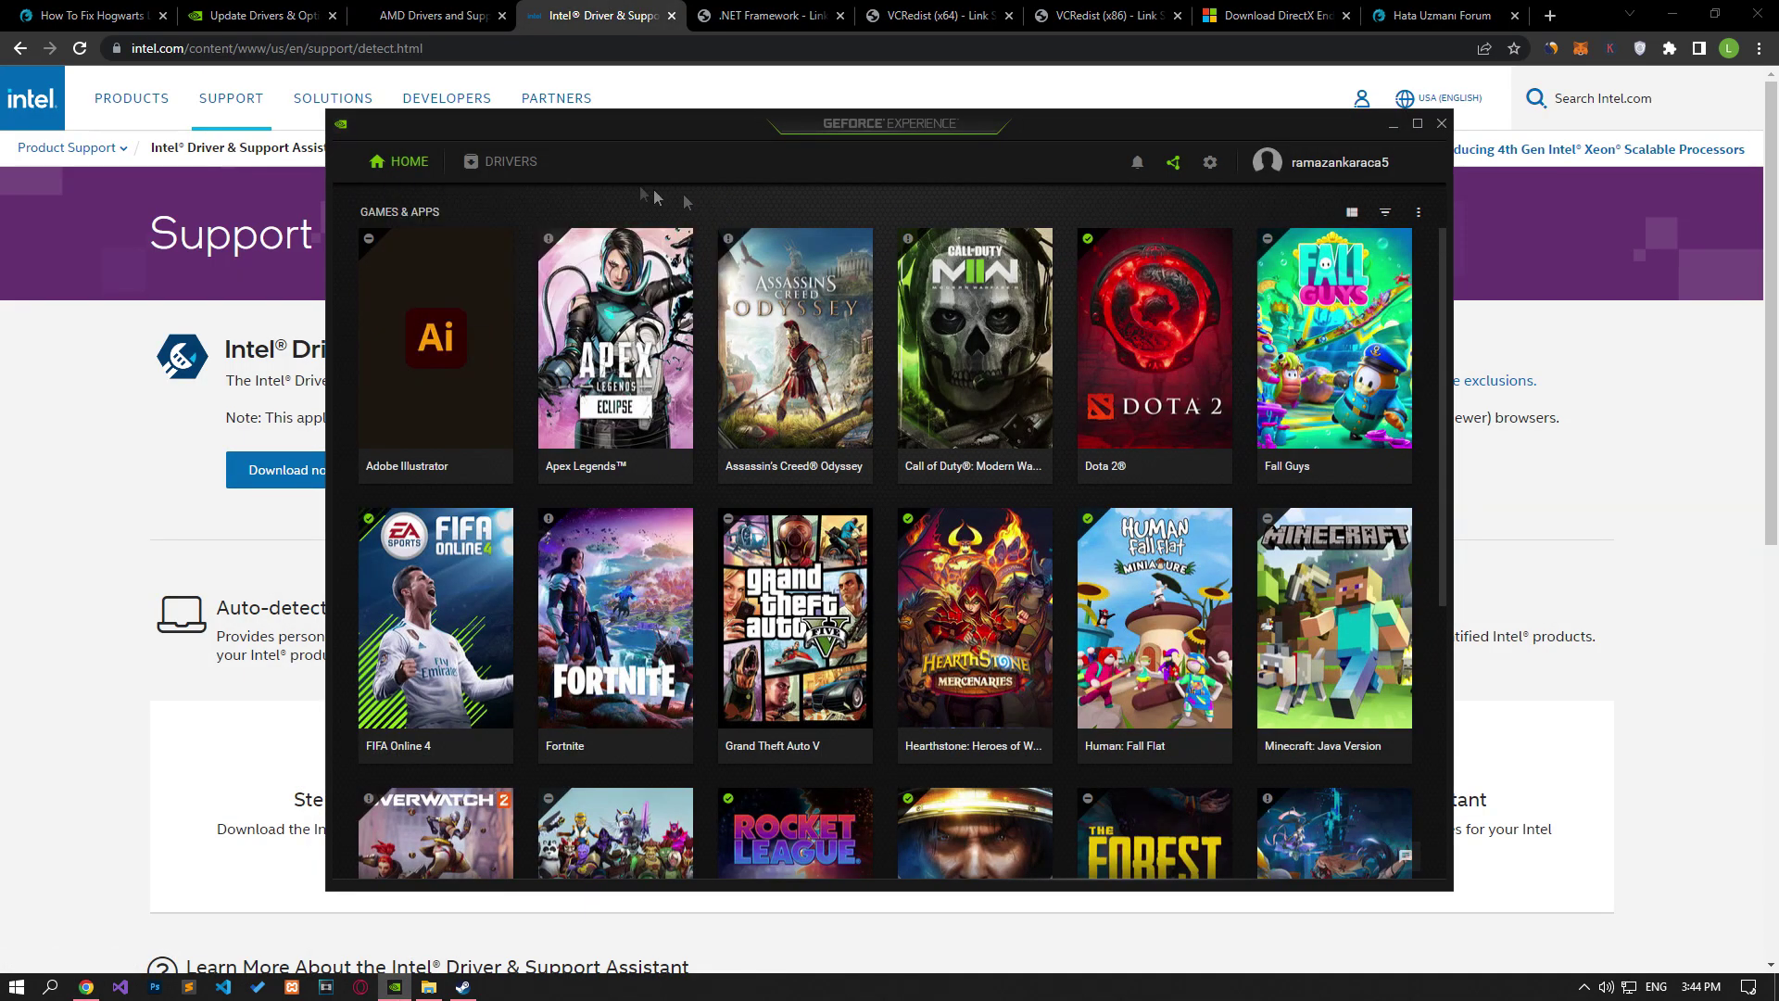
pyautogui.click(519, 180)
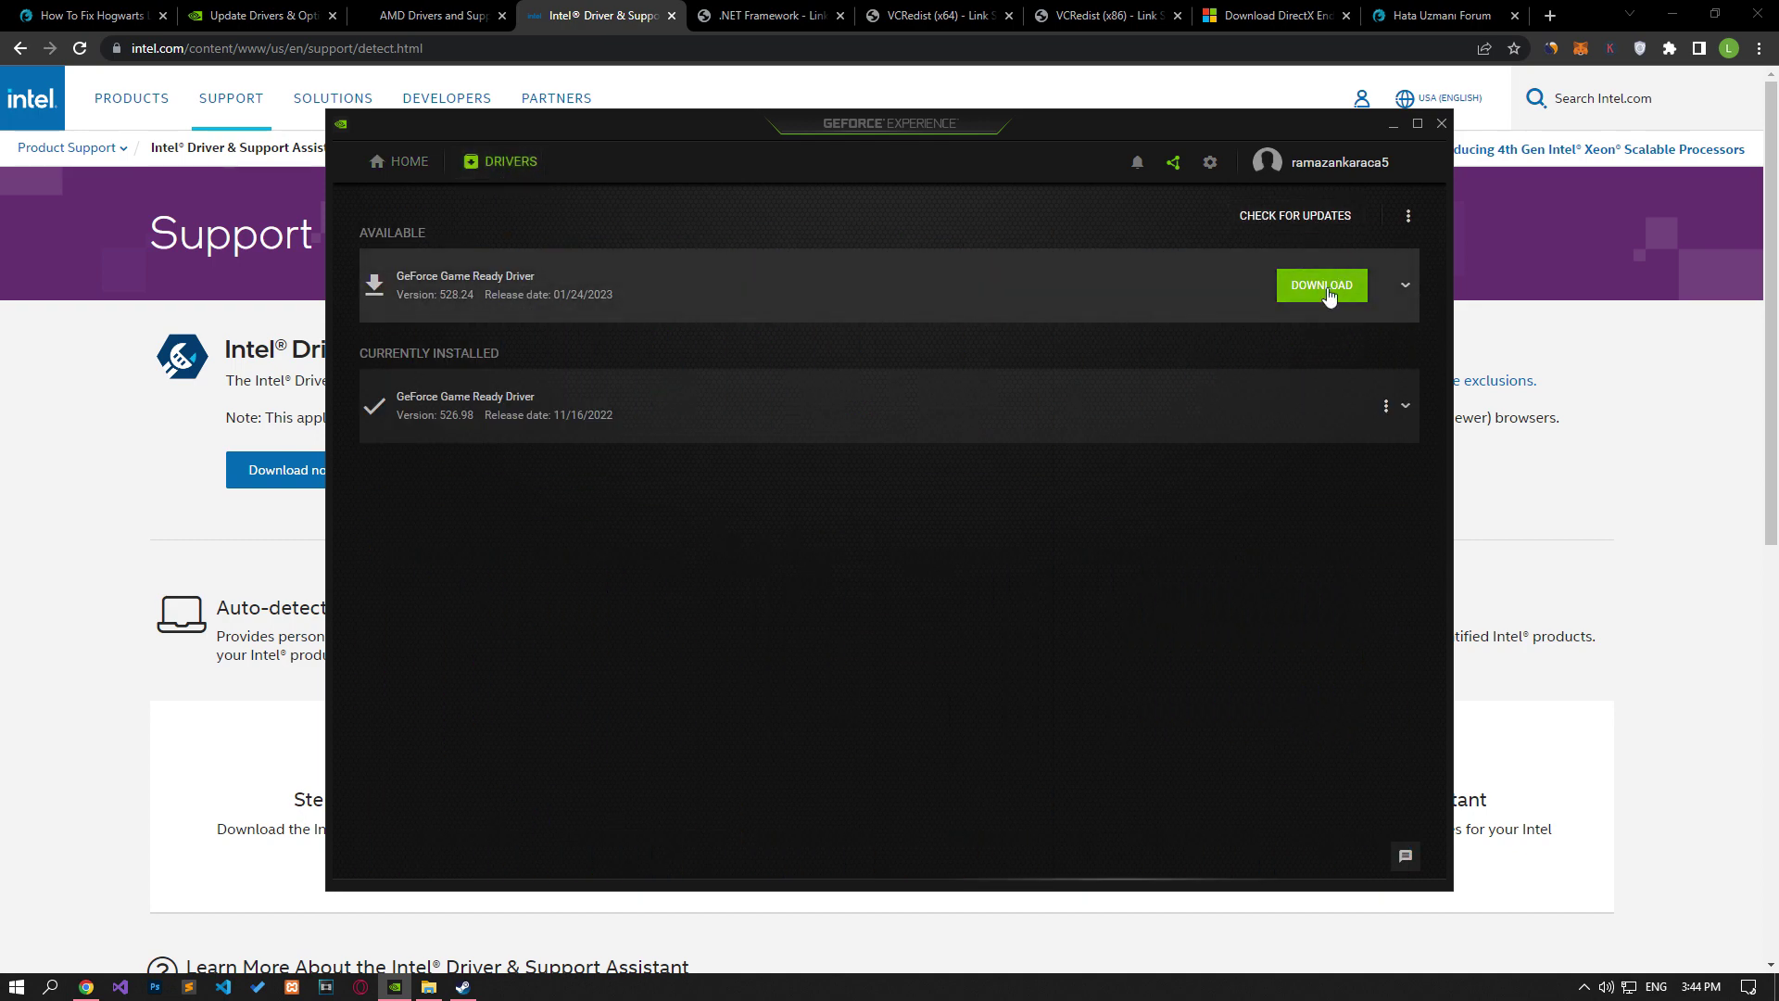
pyautogui.click(16, 986)
pyautogui.click(24, 950)
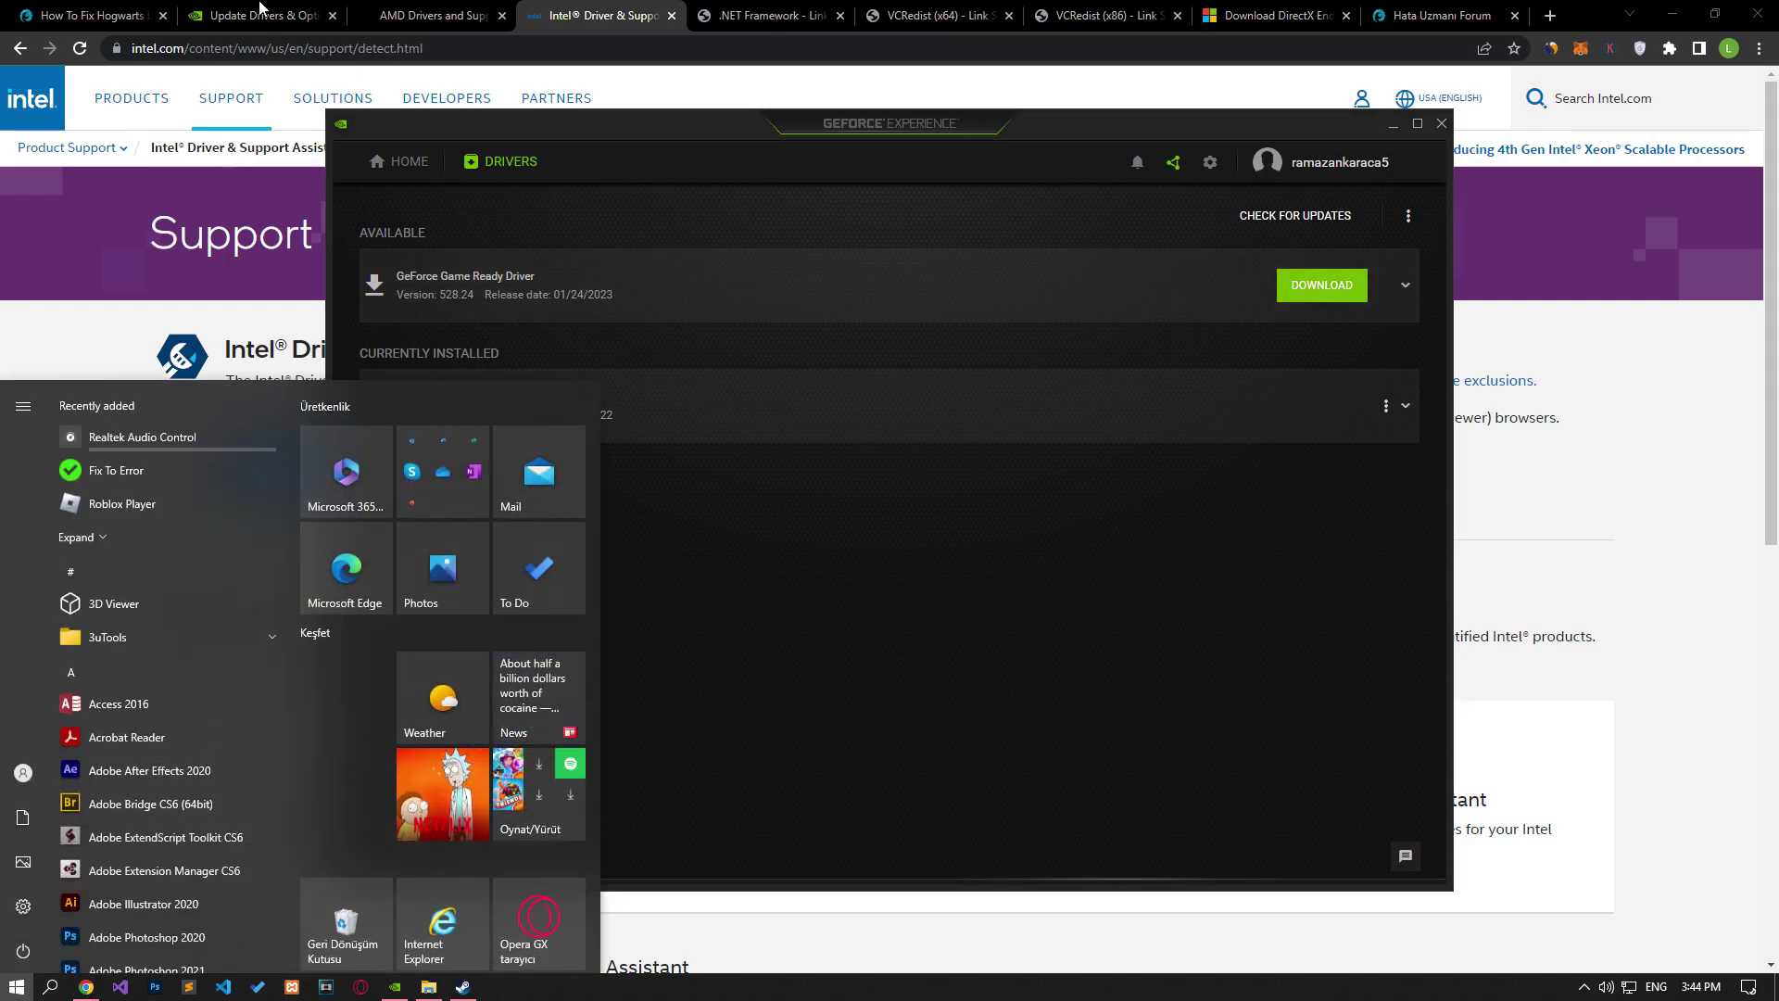
pyautogui.click(171, 9)
# Step: Close the NVIDIA, AMD and Intel driver tabs and open the MSI Afterburner shortcut folder
pyautogui.middleClick(185, 14)
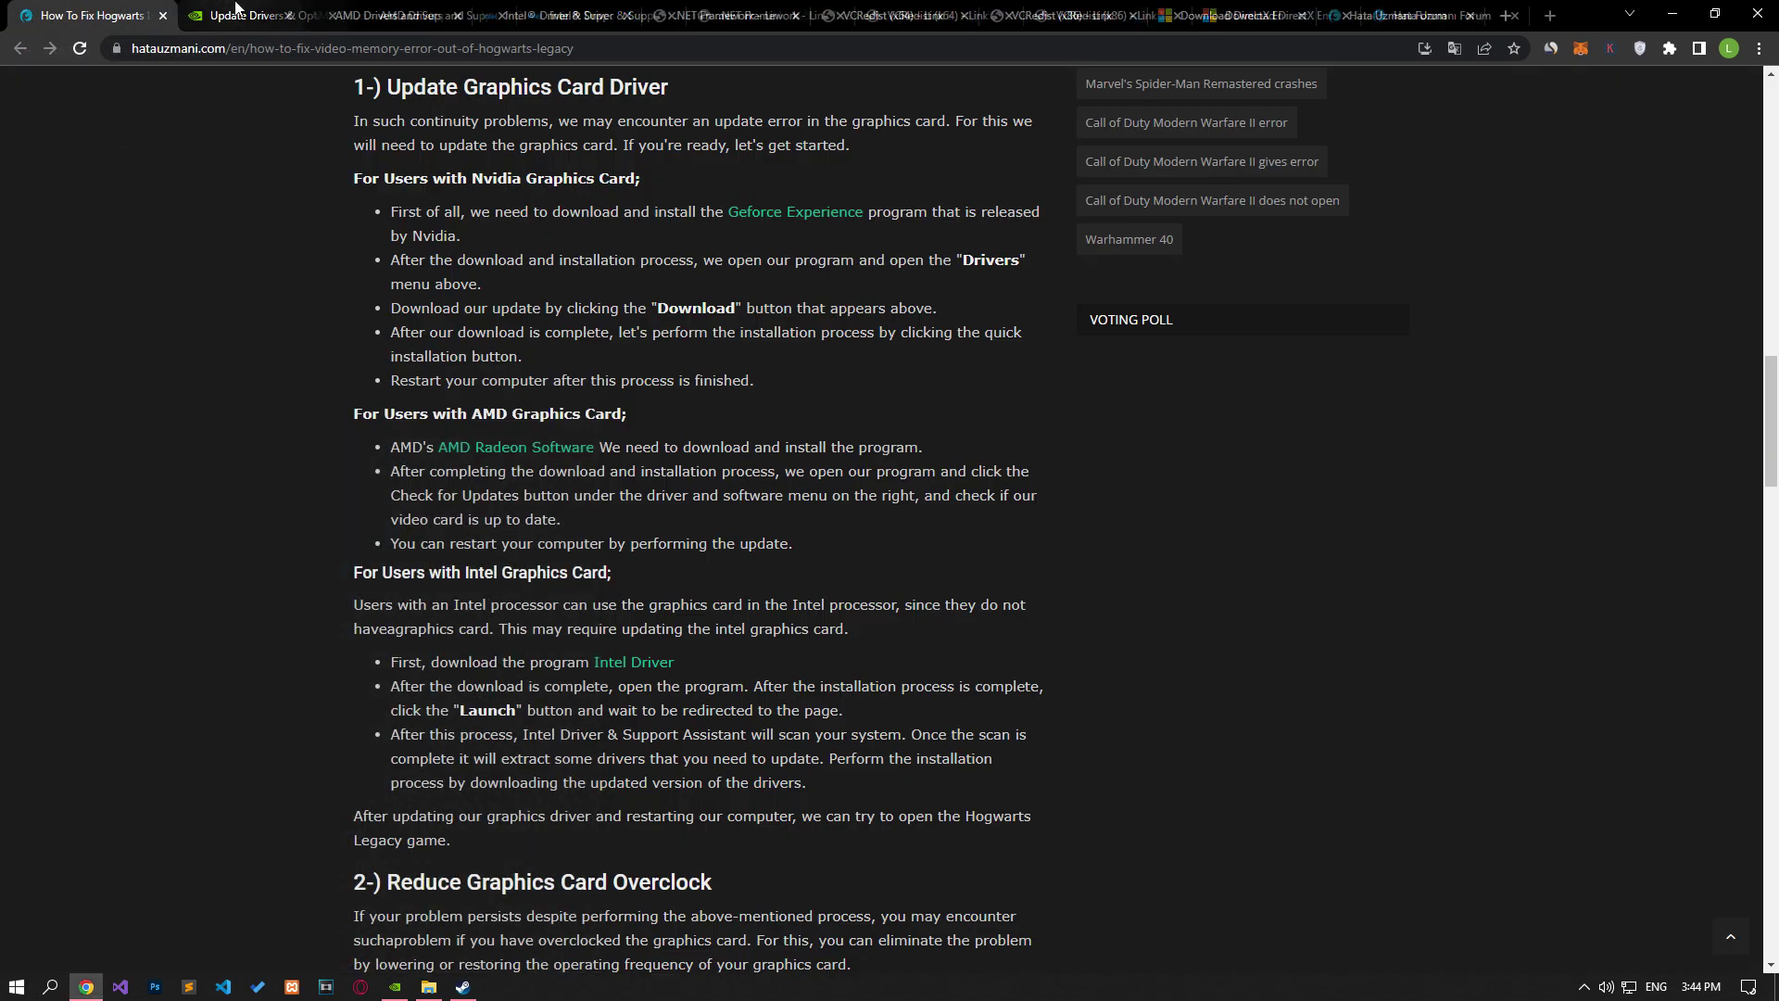
pyautogui.middleClick(185, 15)
pyautogui.middleClick(185, 15)
pyautogui.scroll(-9, 223, 573)
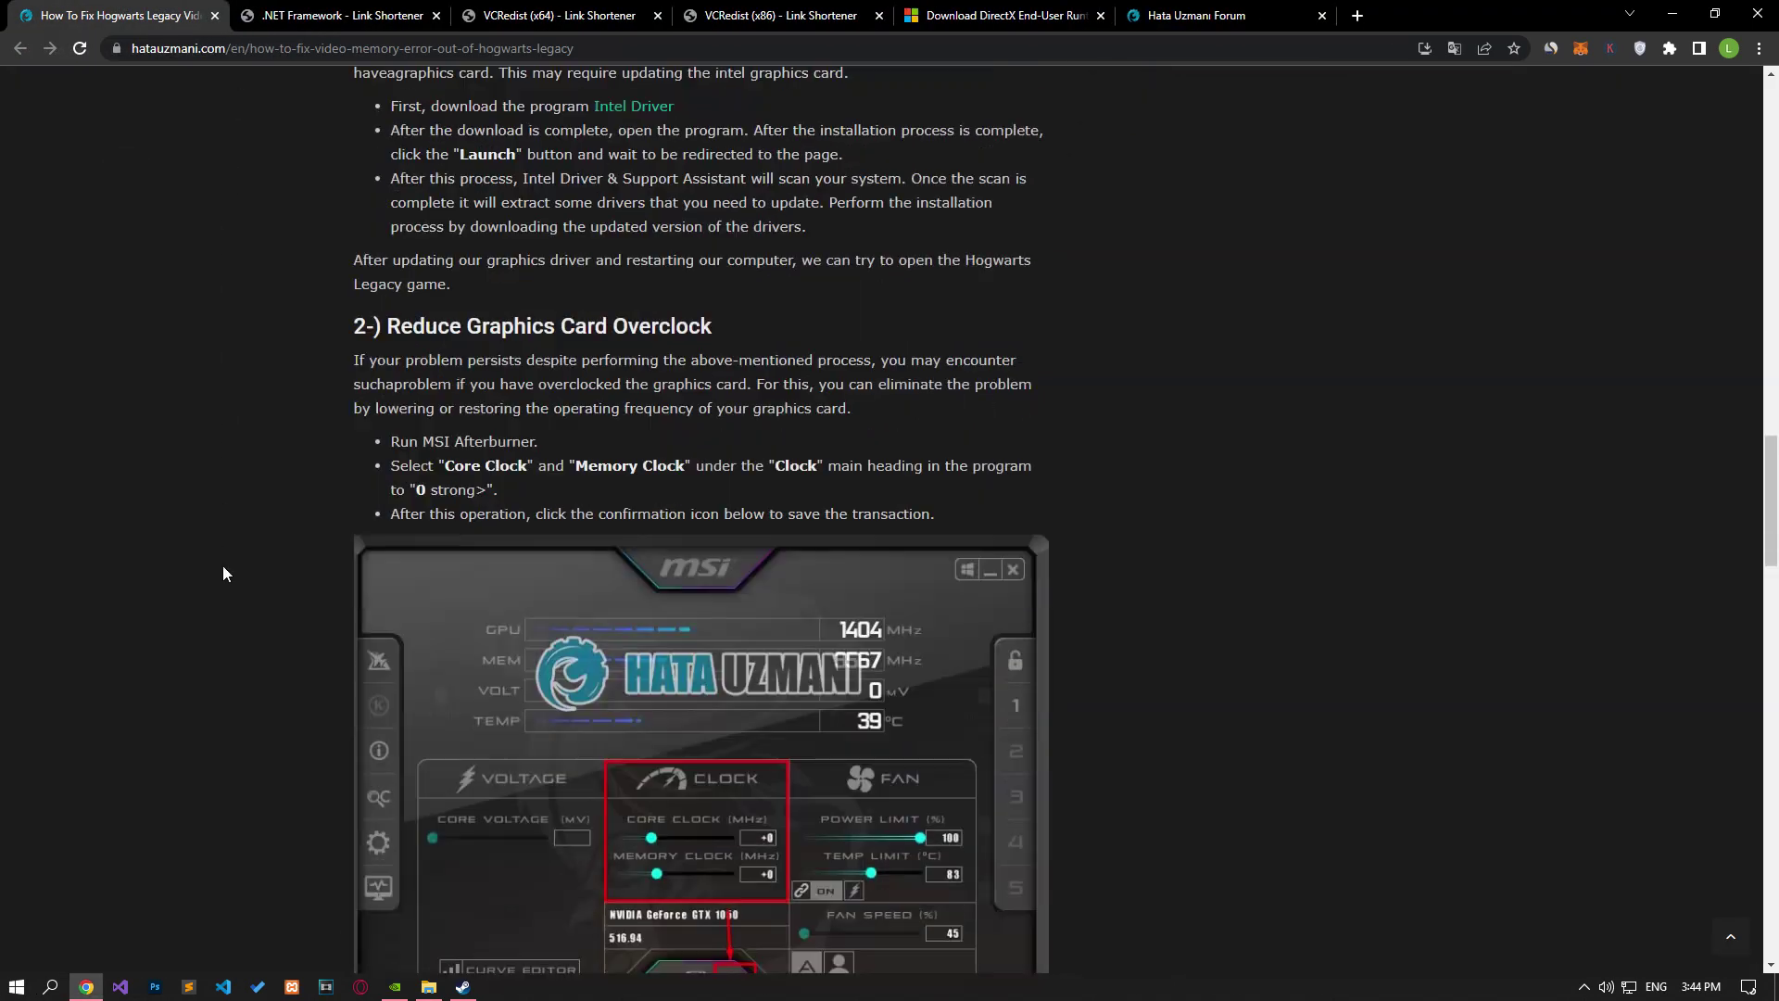
pyautogui.scroll(1, 223, 567)
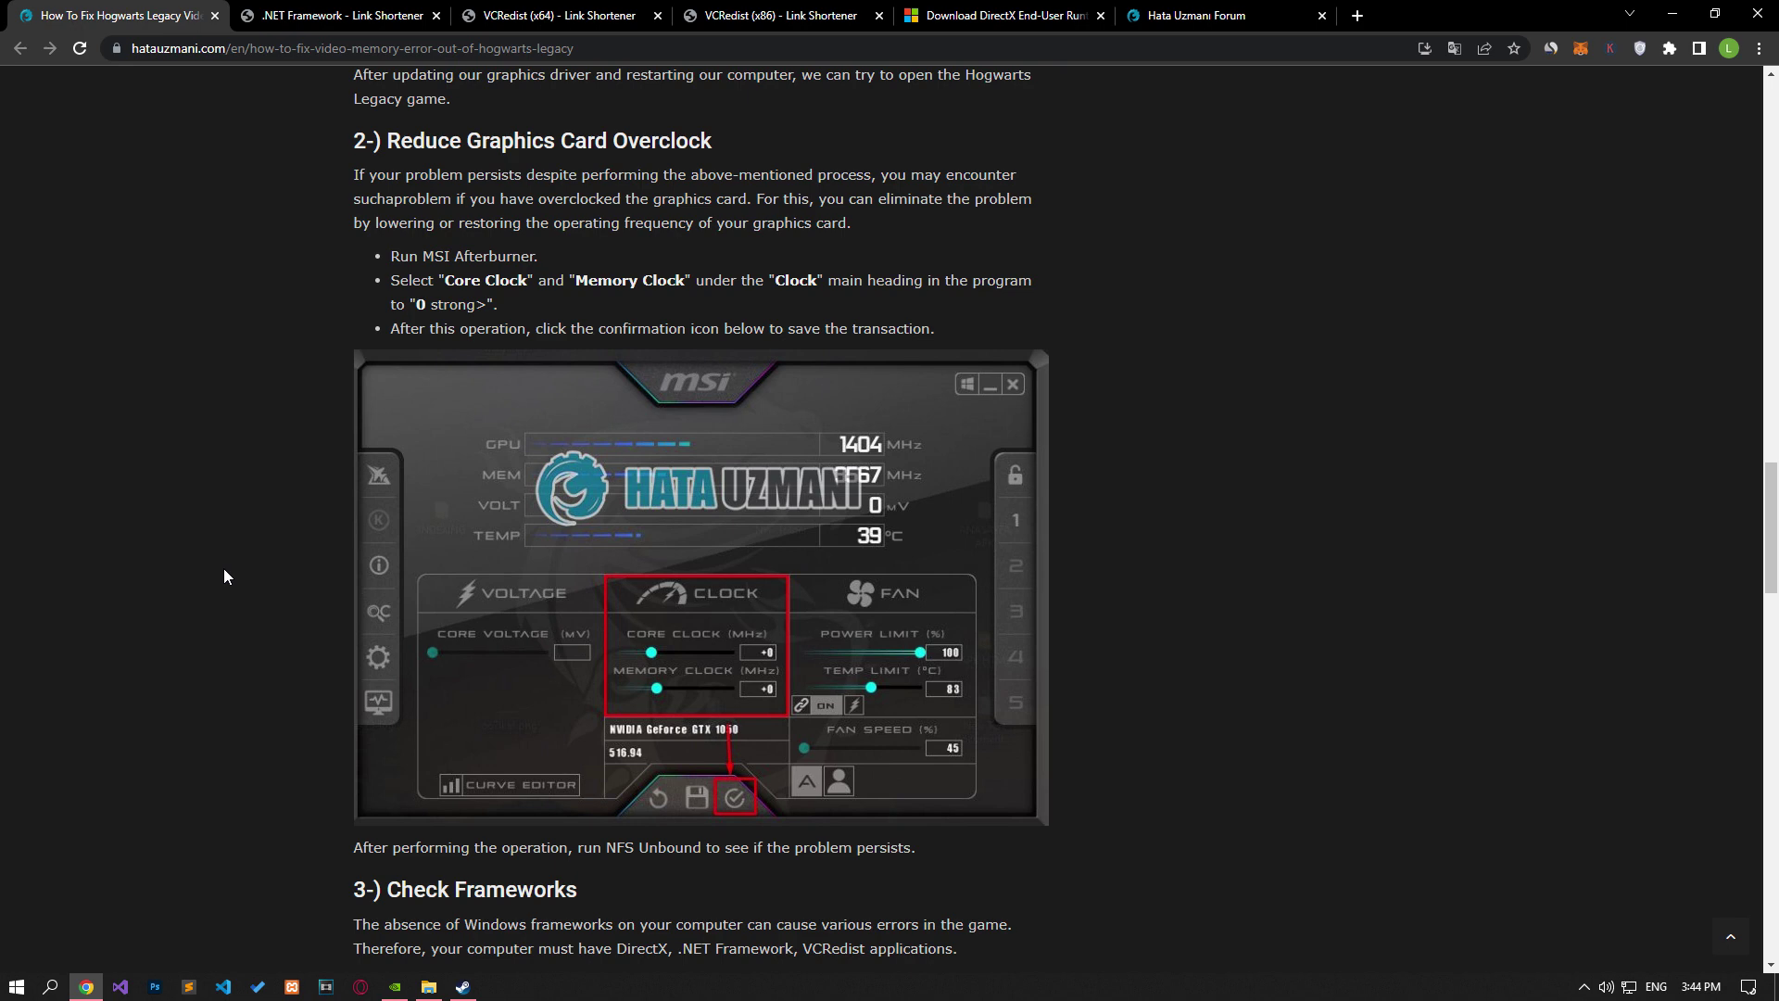
pyautogui.click(428, 986)
pyautogui.doubleClick(723, 475)
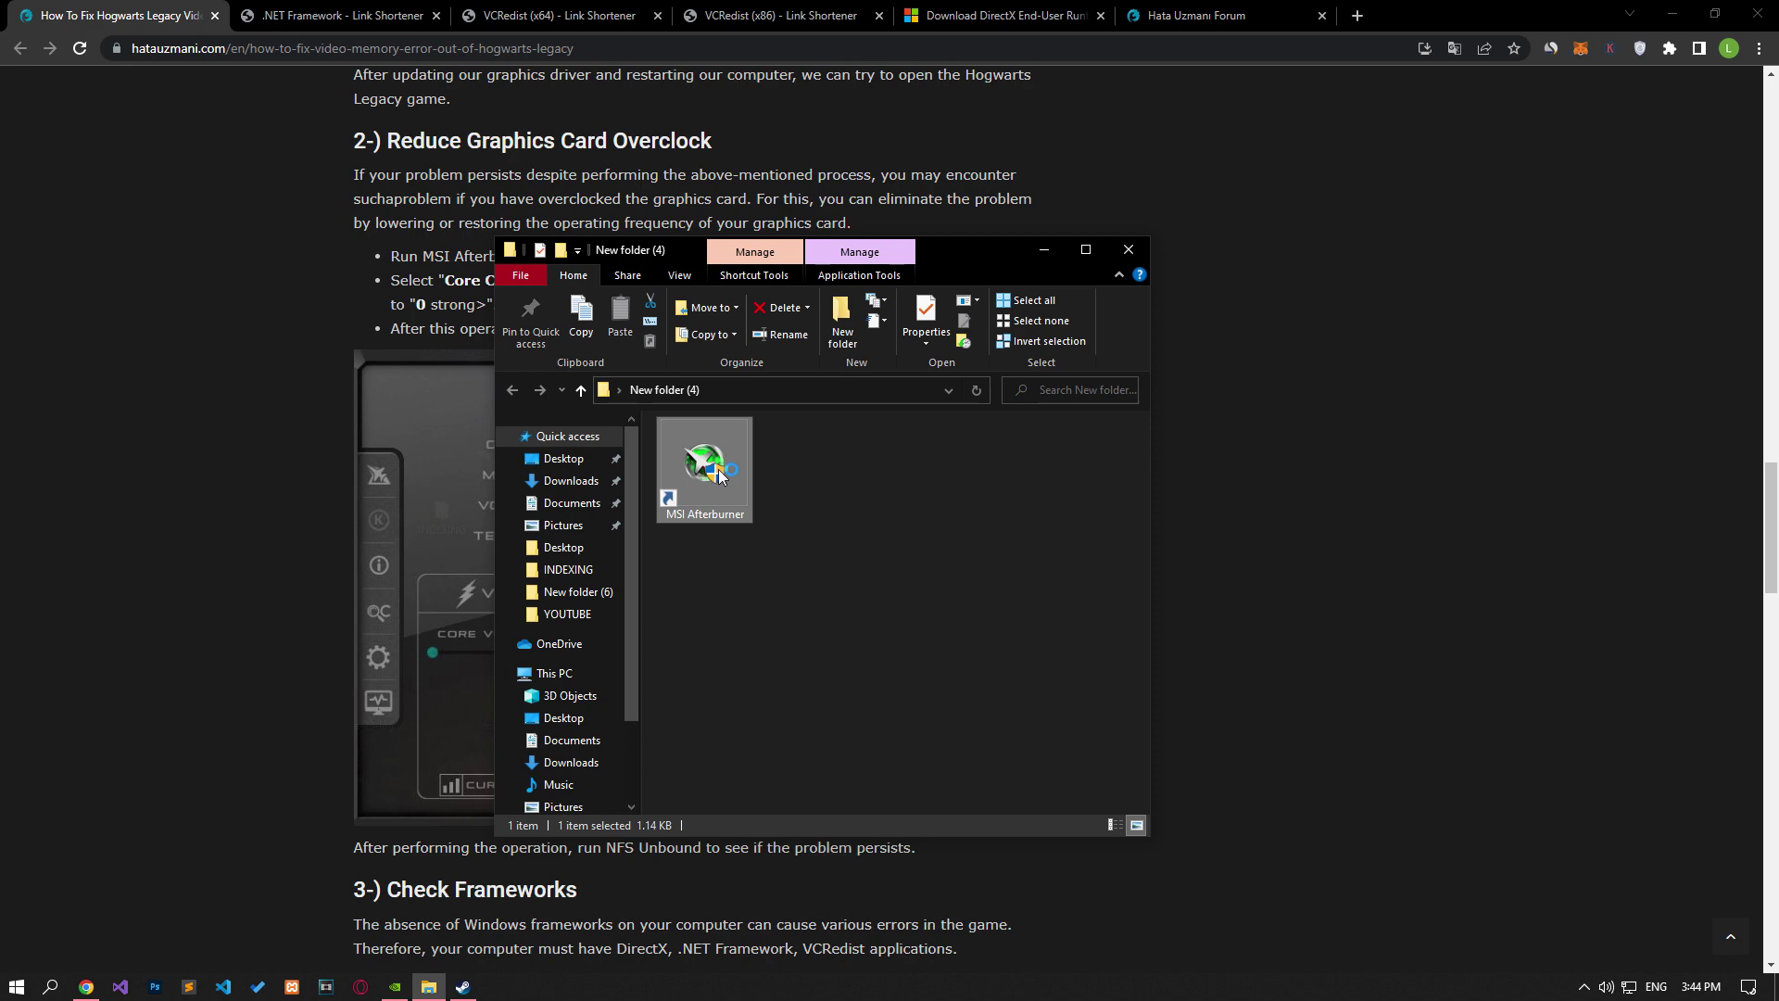
# Step: Apply +0 Core Clock and Memory Clock offsets for the GTX 1050 in Afterburner, then close it
pyautogui.click(1129, 249)
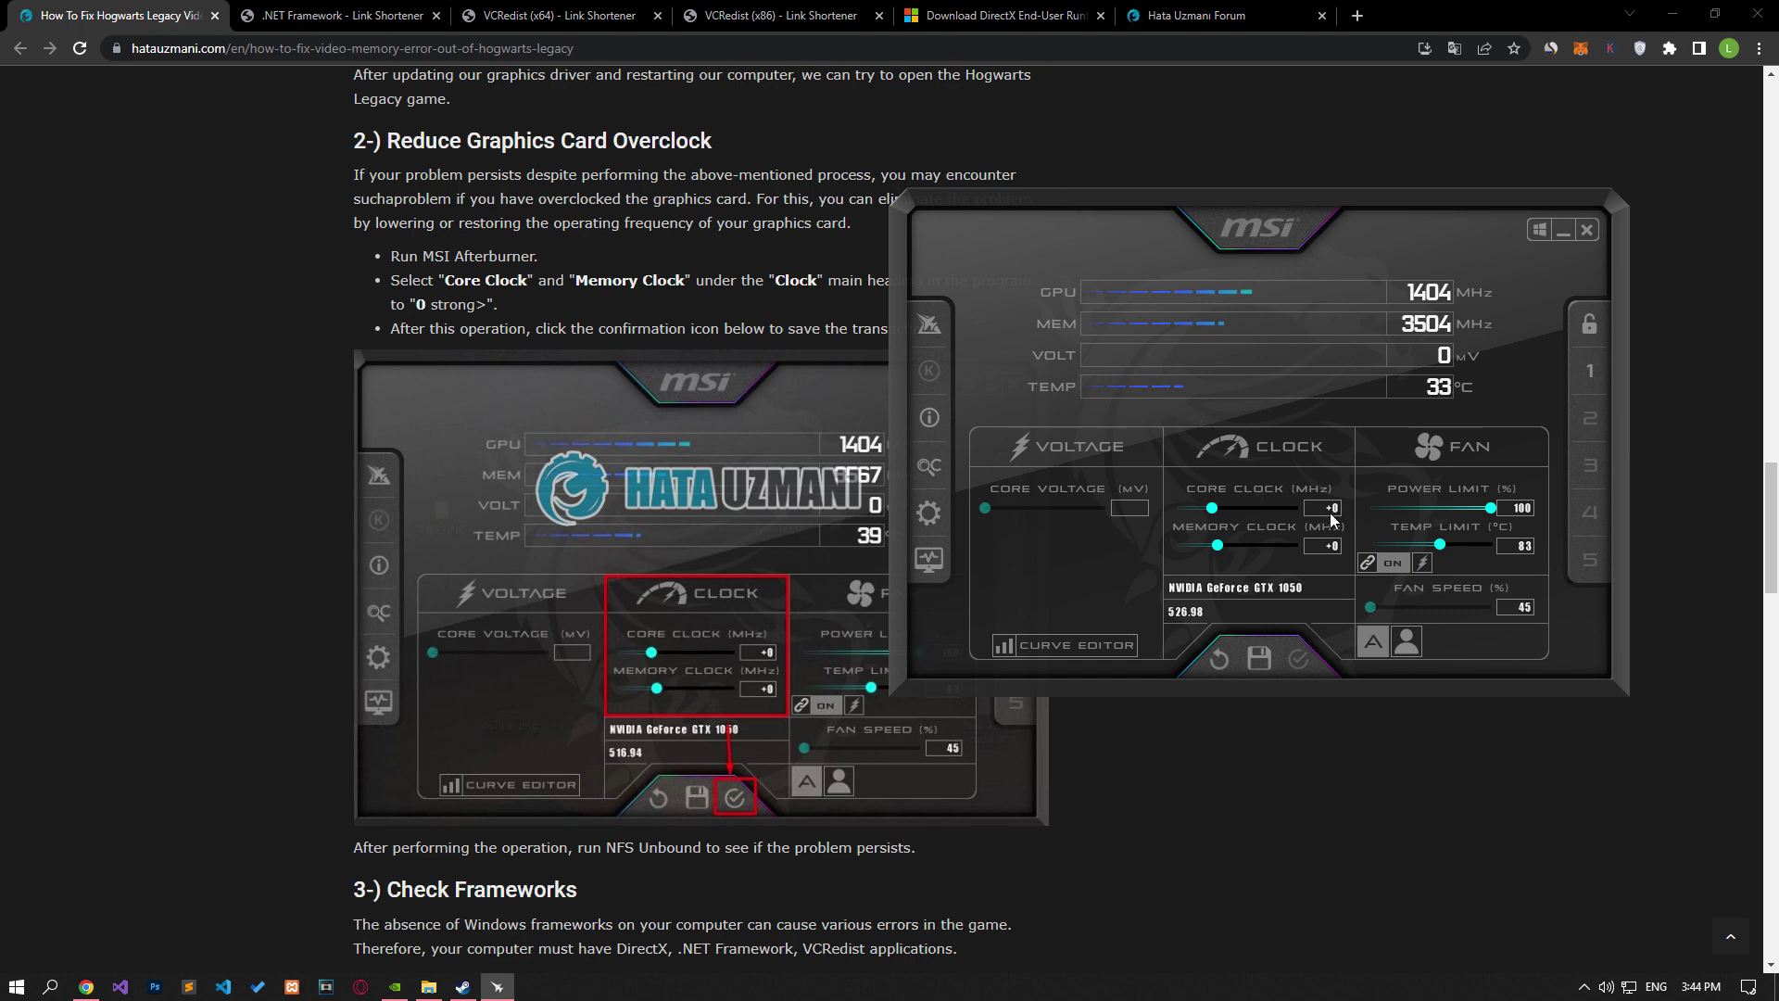
pyautogui.click(1330, 512)
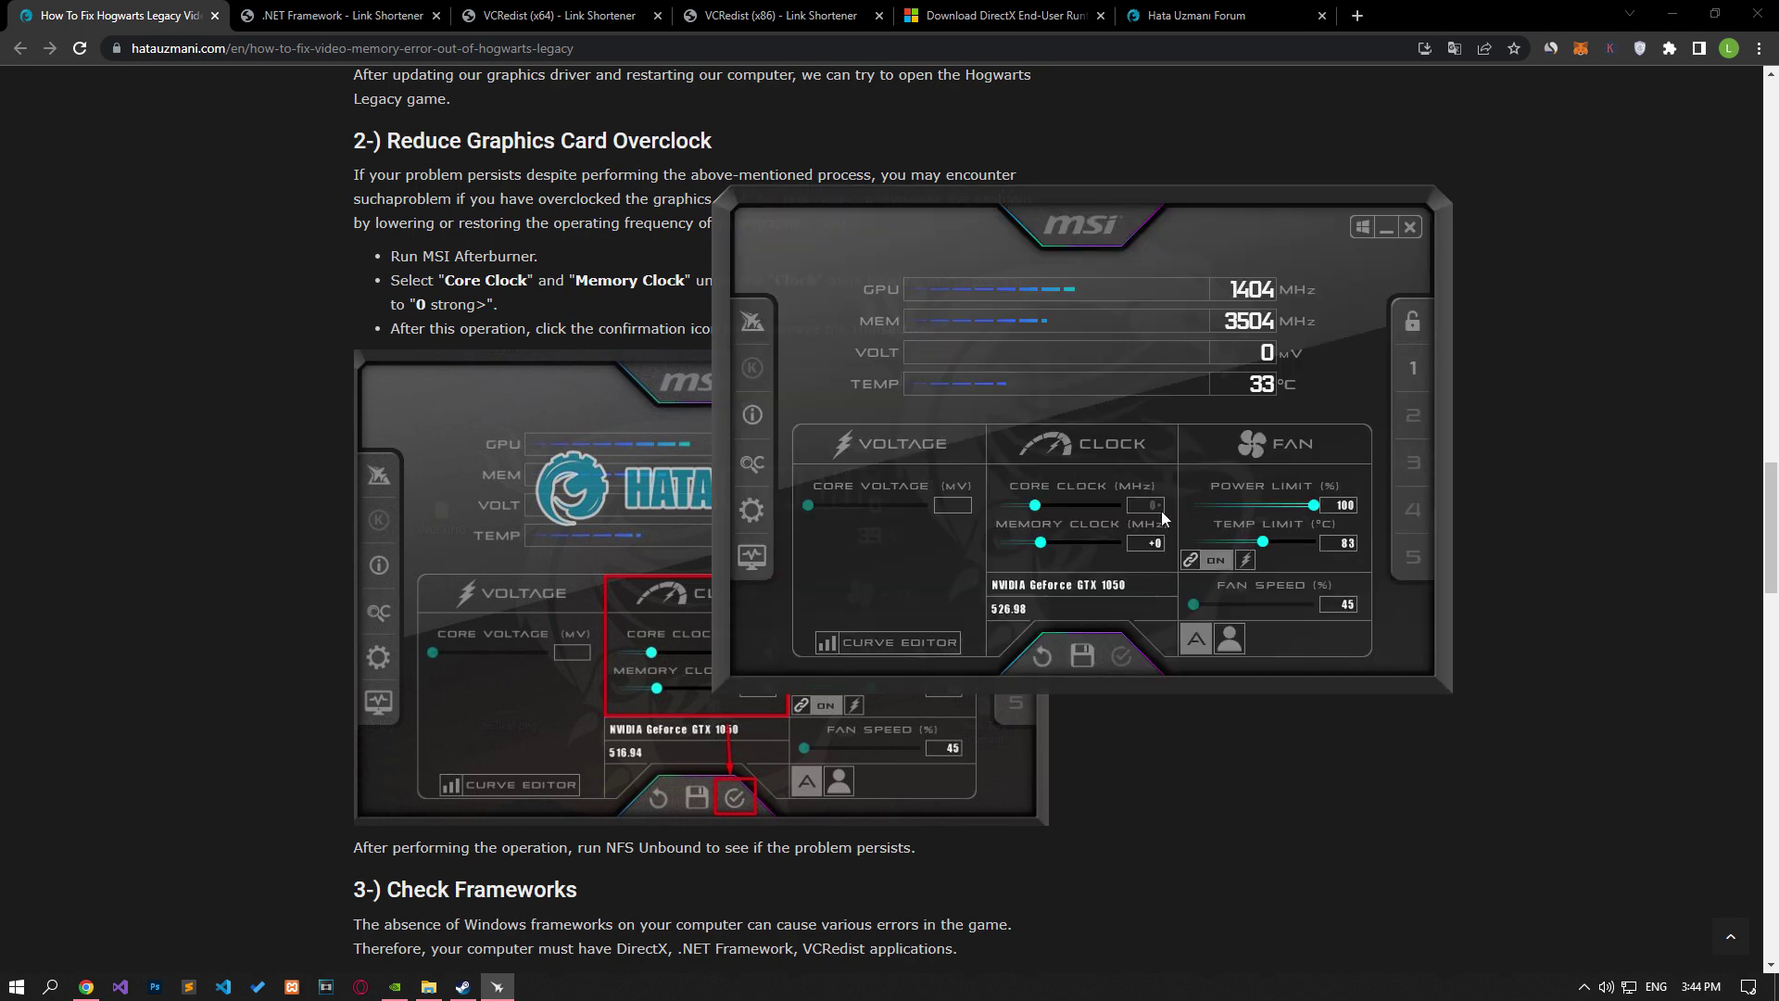
pyautogui.press('Return')
pyautogui.press('Return')
pyautogui.click(1122, 656)
pyautogui.click(1409, 228)
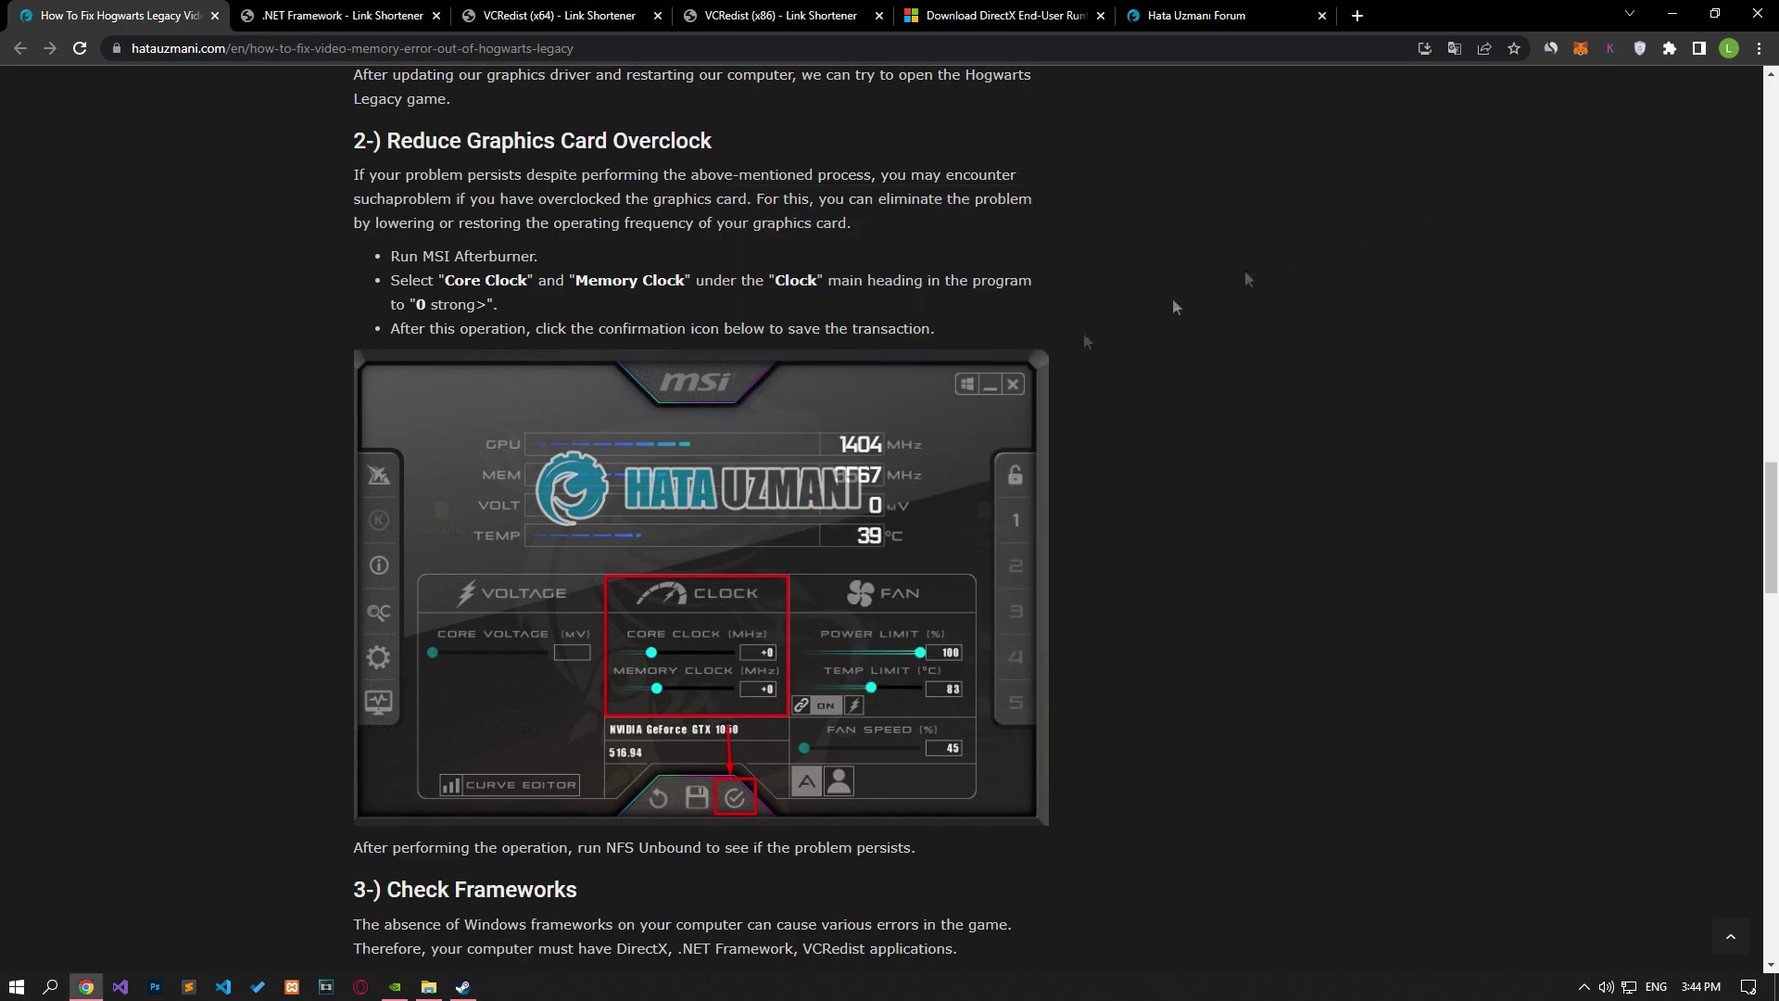
# Step: Open the .NET Framework, VCRedist x64/x86 and DirectX download links and continue each download
pyautogui.scroll(-8, 336, 654)
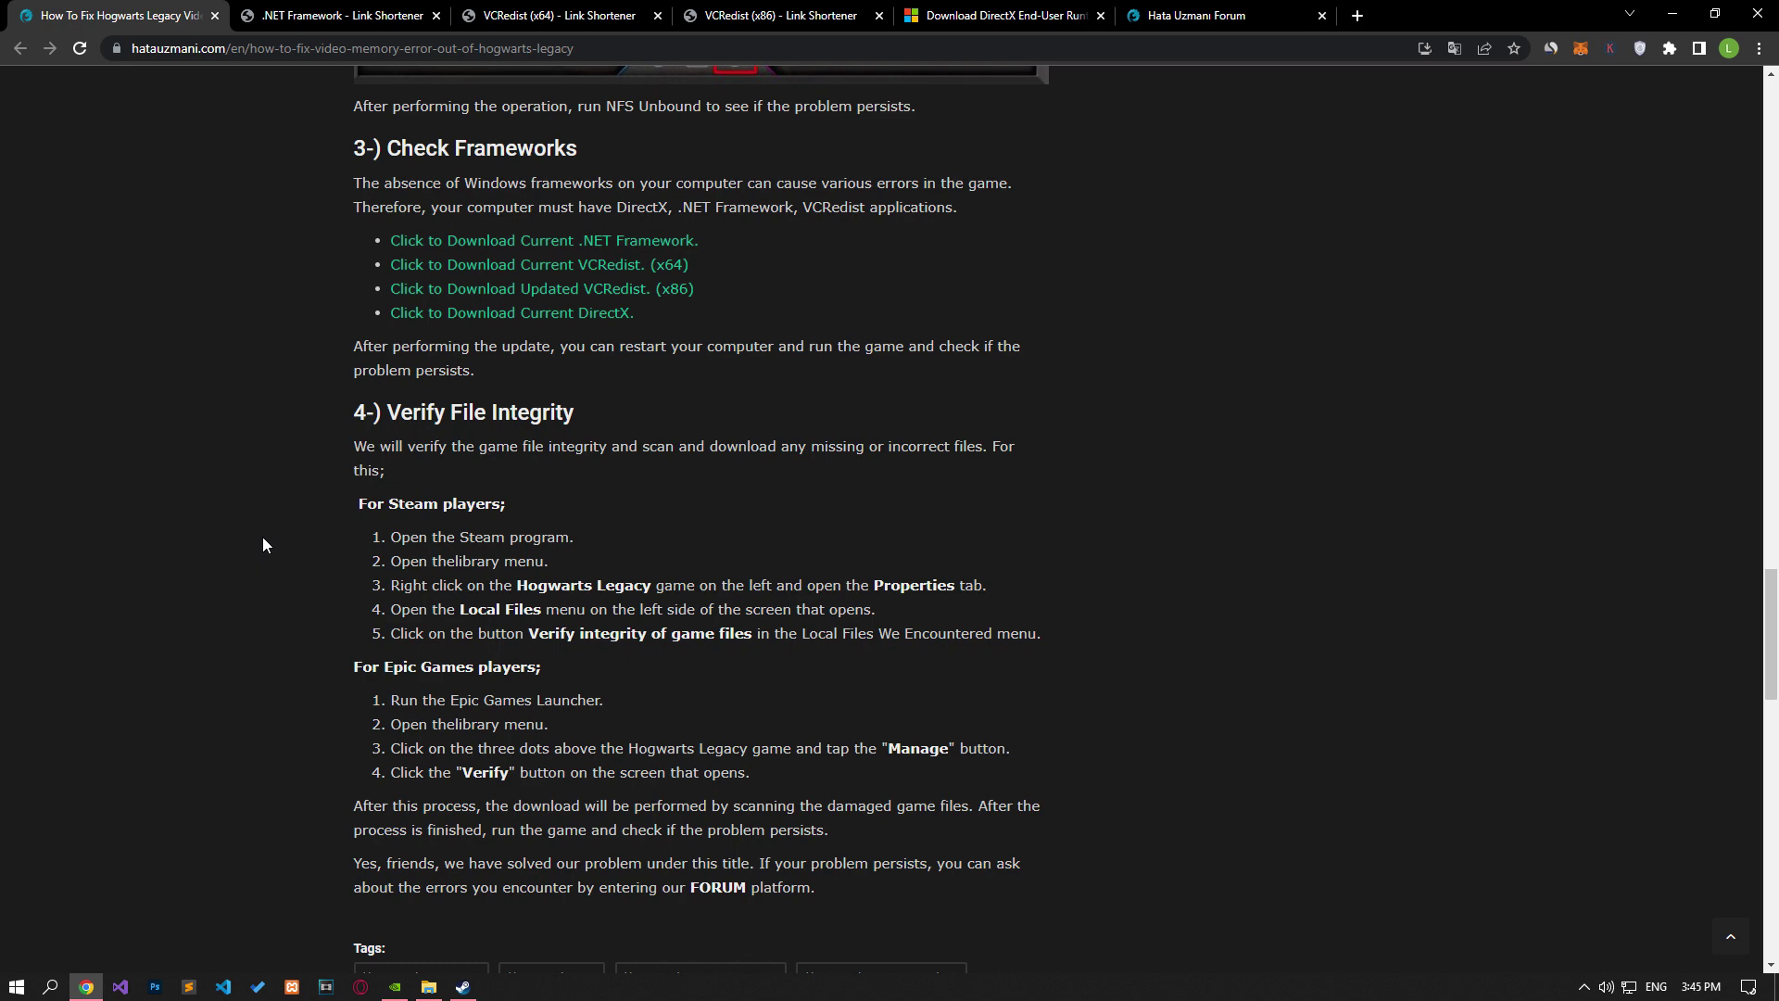
pyautogui.click(329, 15)
pyautogui.click(185, 15)
pyautogui.hotkey('ctrl', 'Tab')
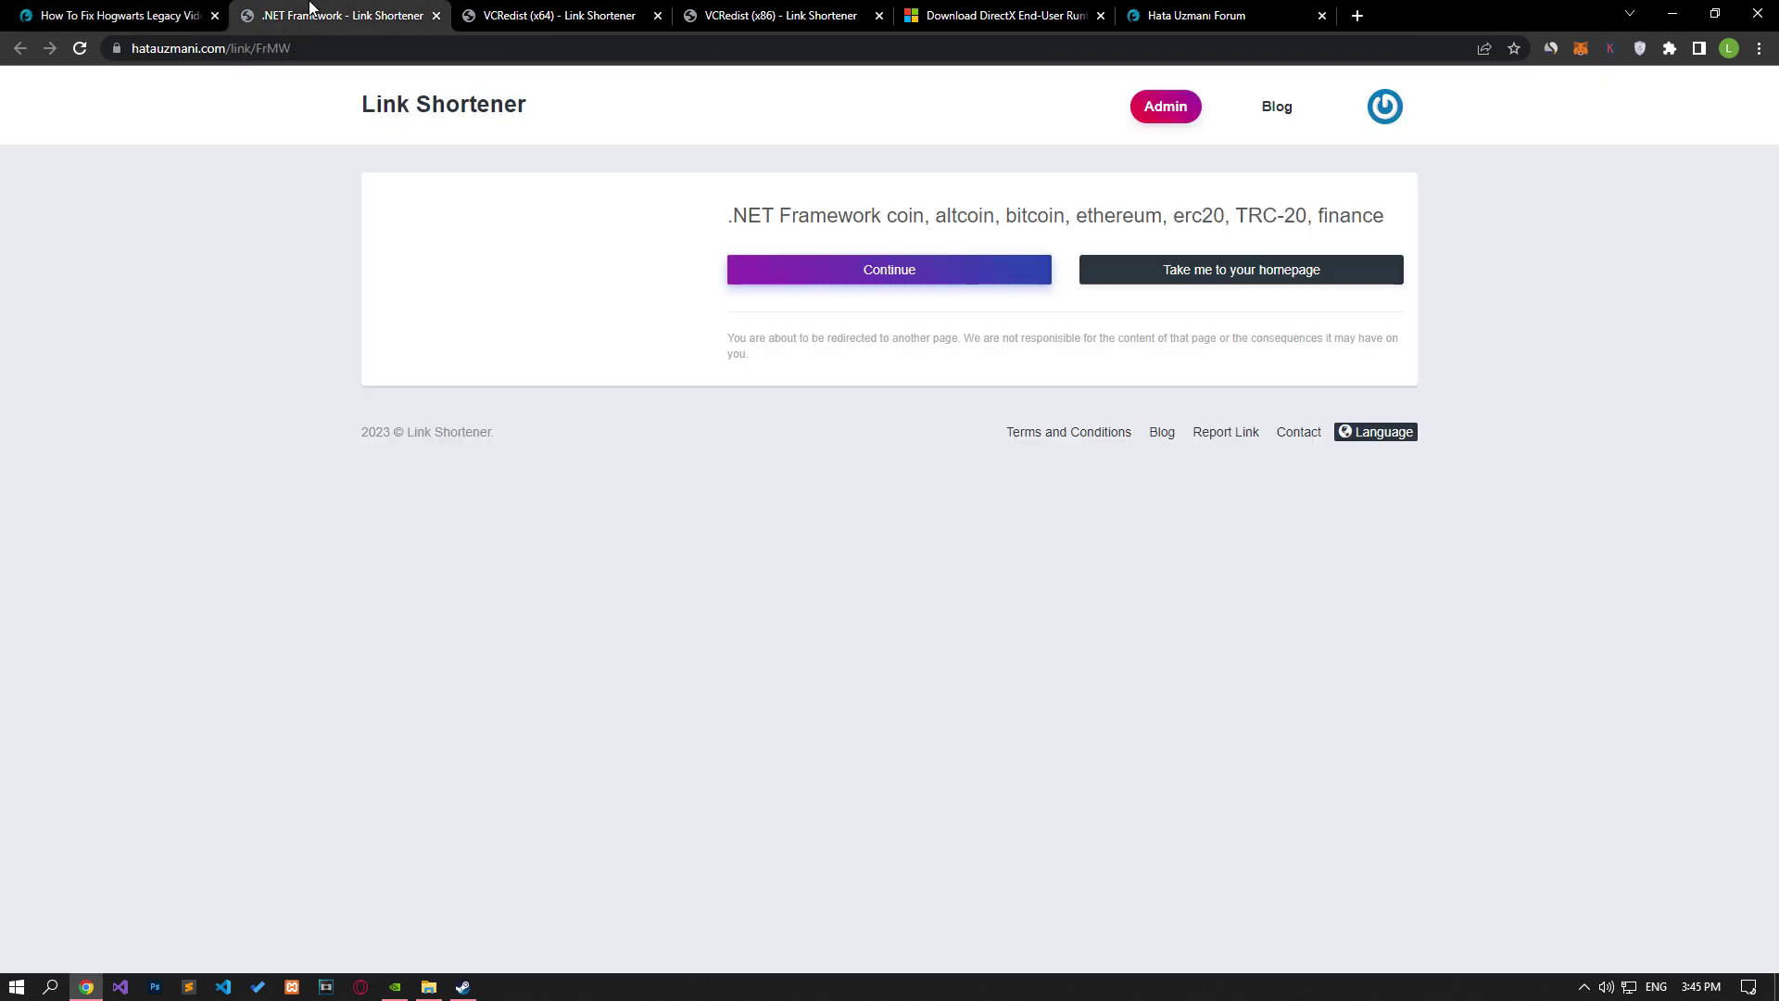
pyautogui.click(921, 278)
pyautogui.hotkey('ctrl', 'Tab')
pyautogui.click(906, 290)
pyautogui.hotkey('ctrl', 'Tab')
pyautogui.hotkey('ctrl', 'Tab')
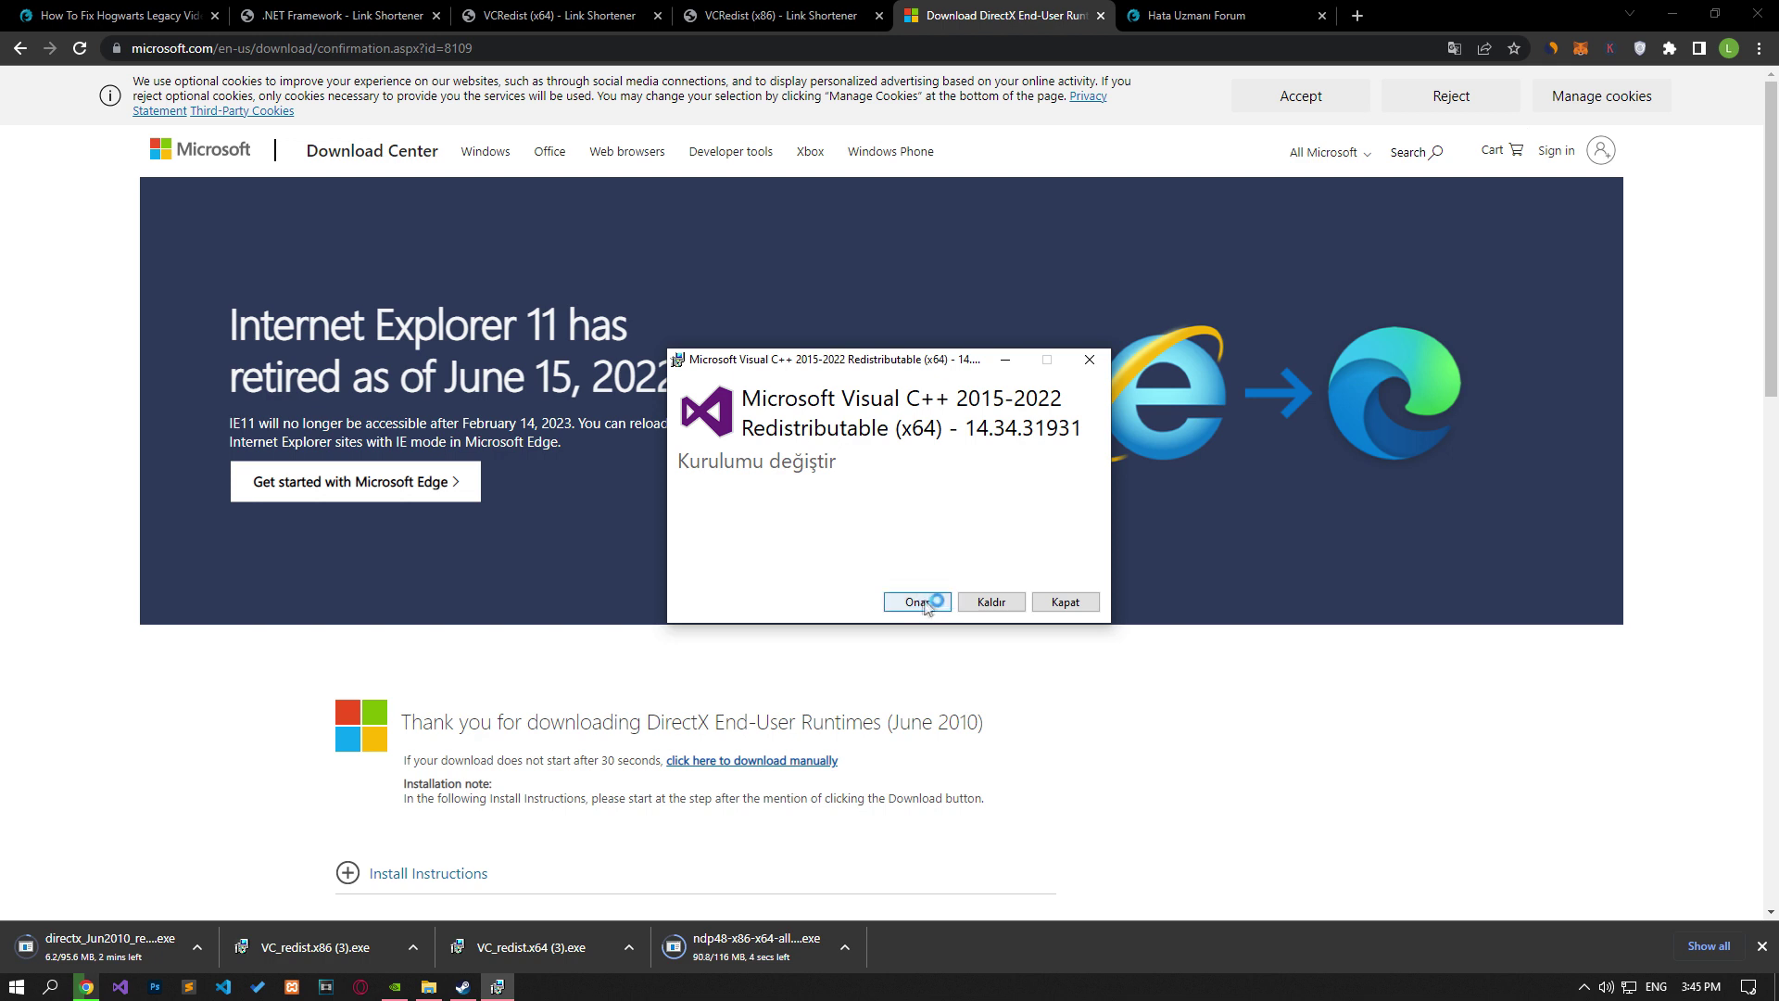
# Step: Close the Visual C++ 2015-2022 x64 setup without installing, confirming the cancel
pyautogui.click(917, 602)
pyautogui.click(1065, 601)
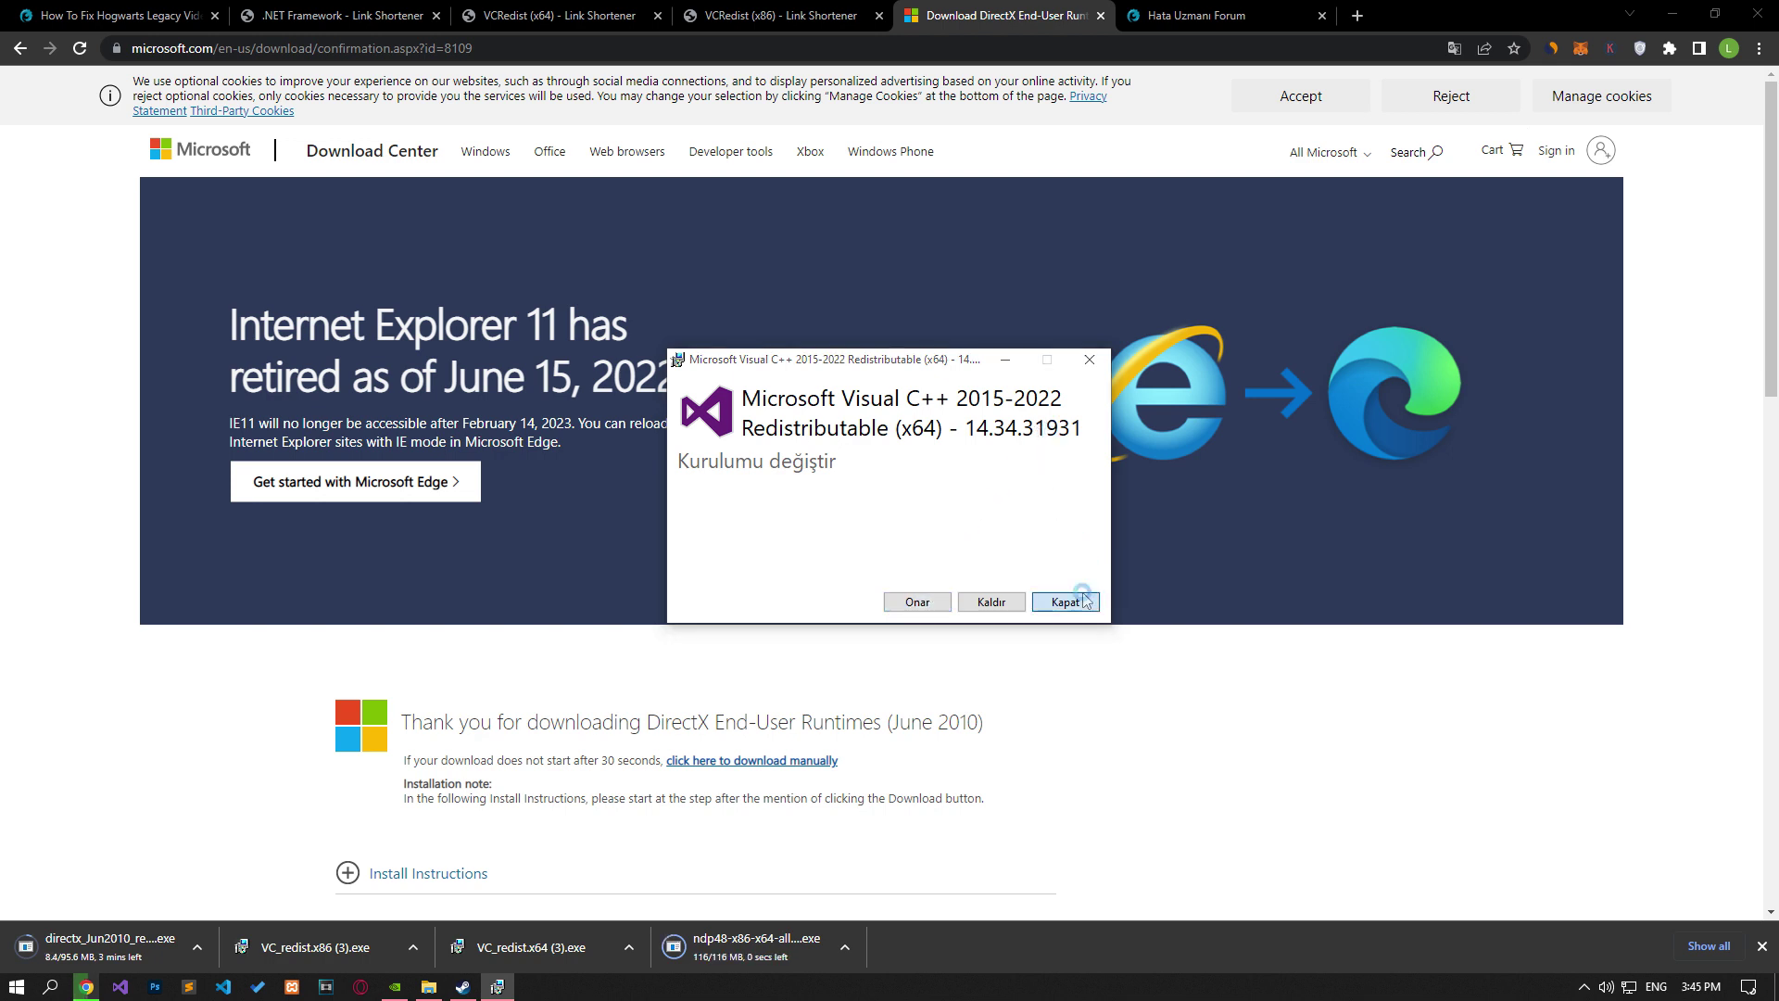
pyautogui.click(959, 557)
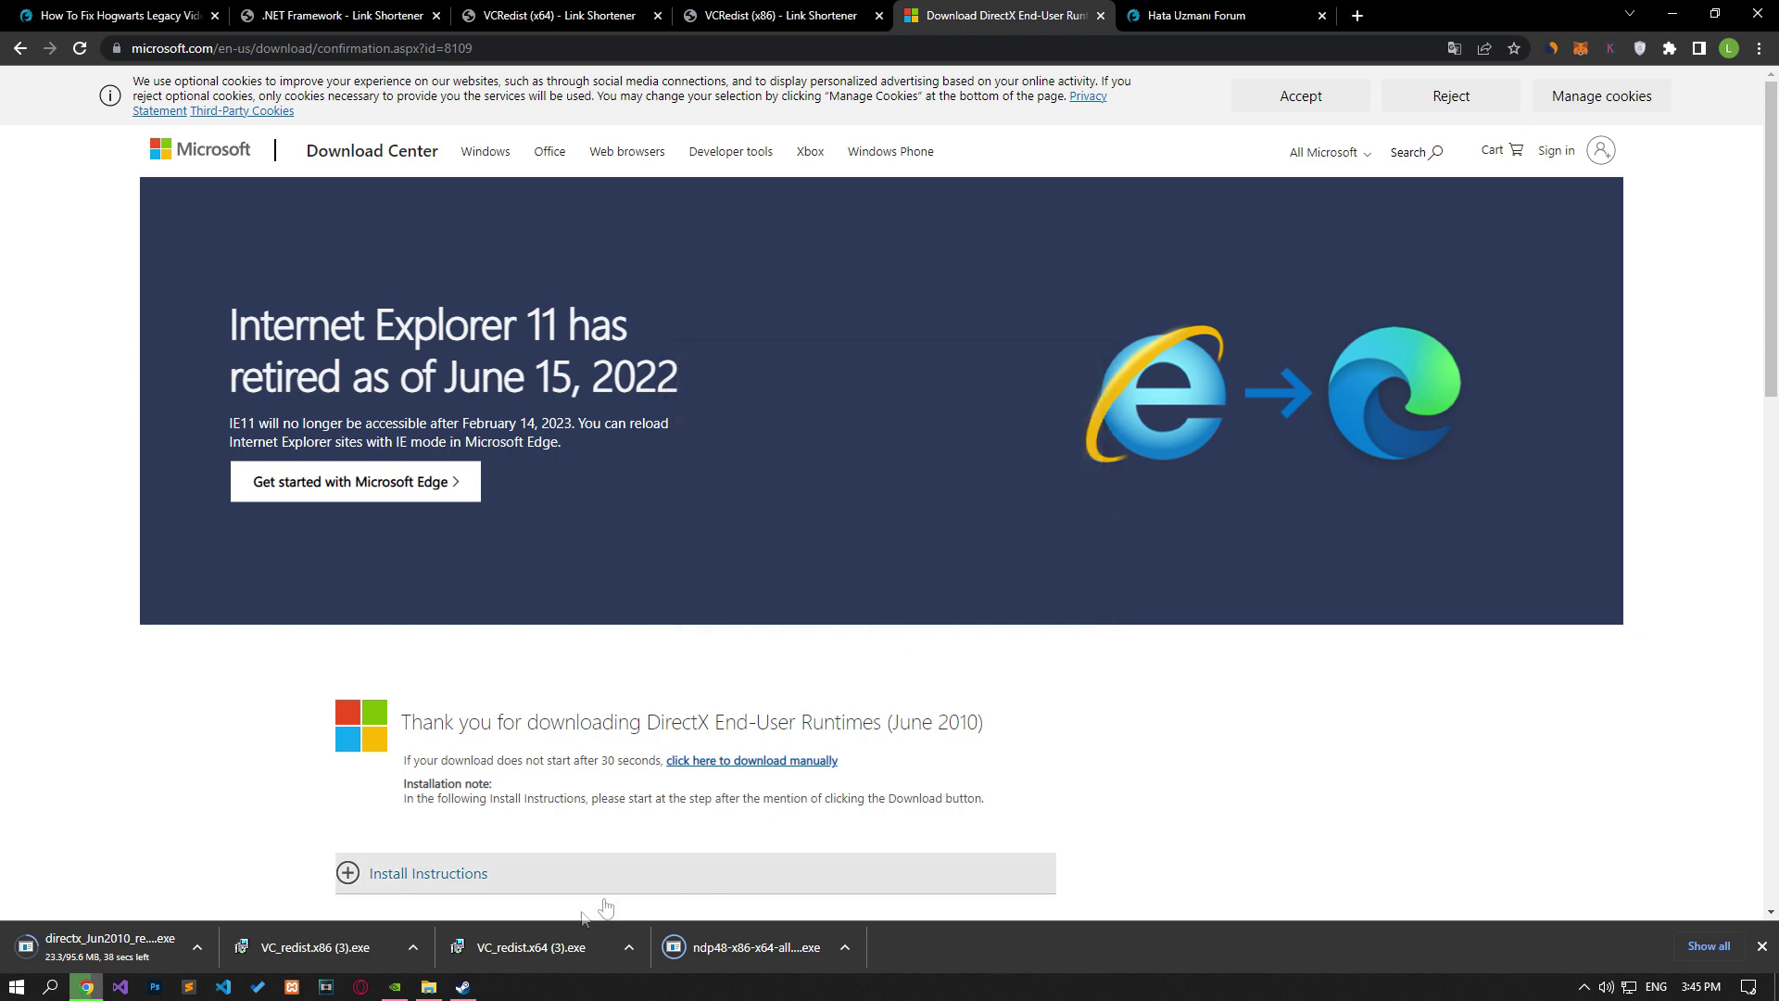
# Step: Launch the Visual C++ 2015-2022 x86 setup and cancel it as well
pyautogui.click(769, 947)
pyautogui.click(953, 508)
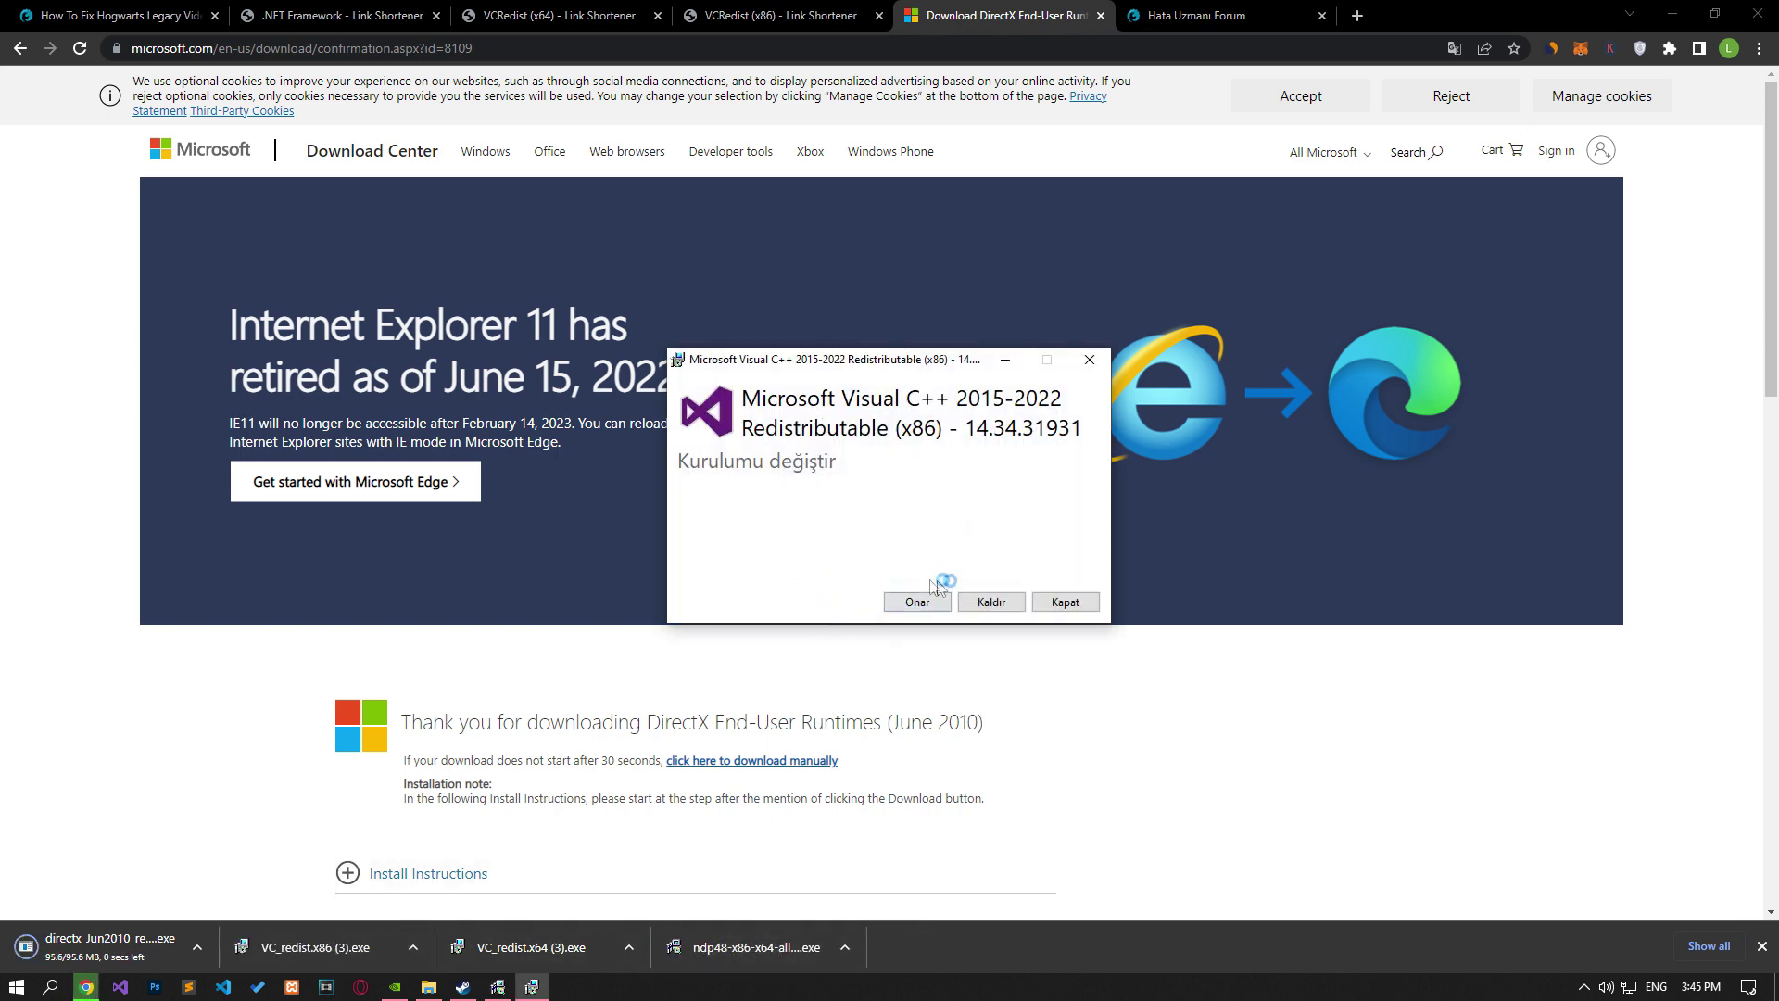
pyautogui.click(1090, 360)
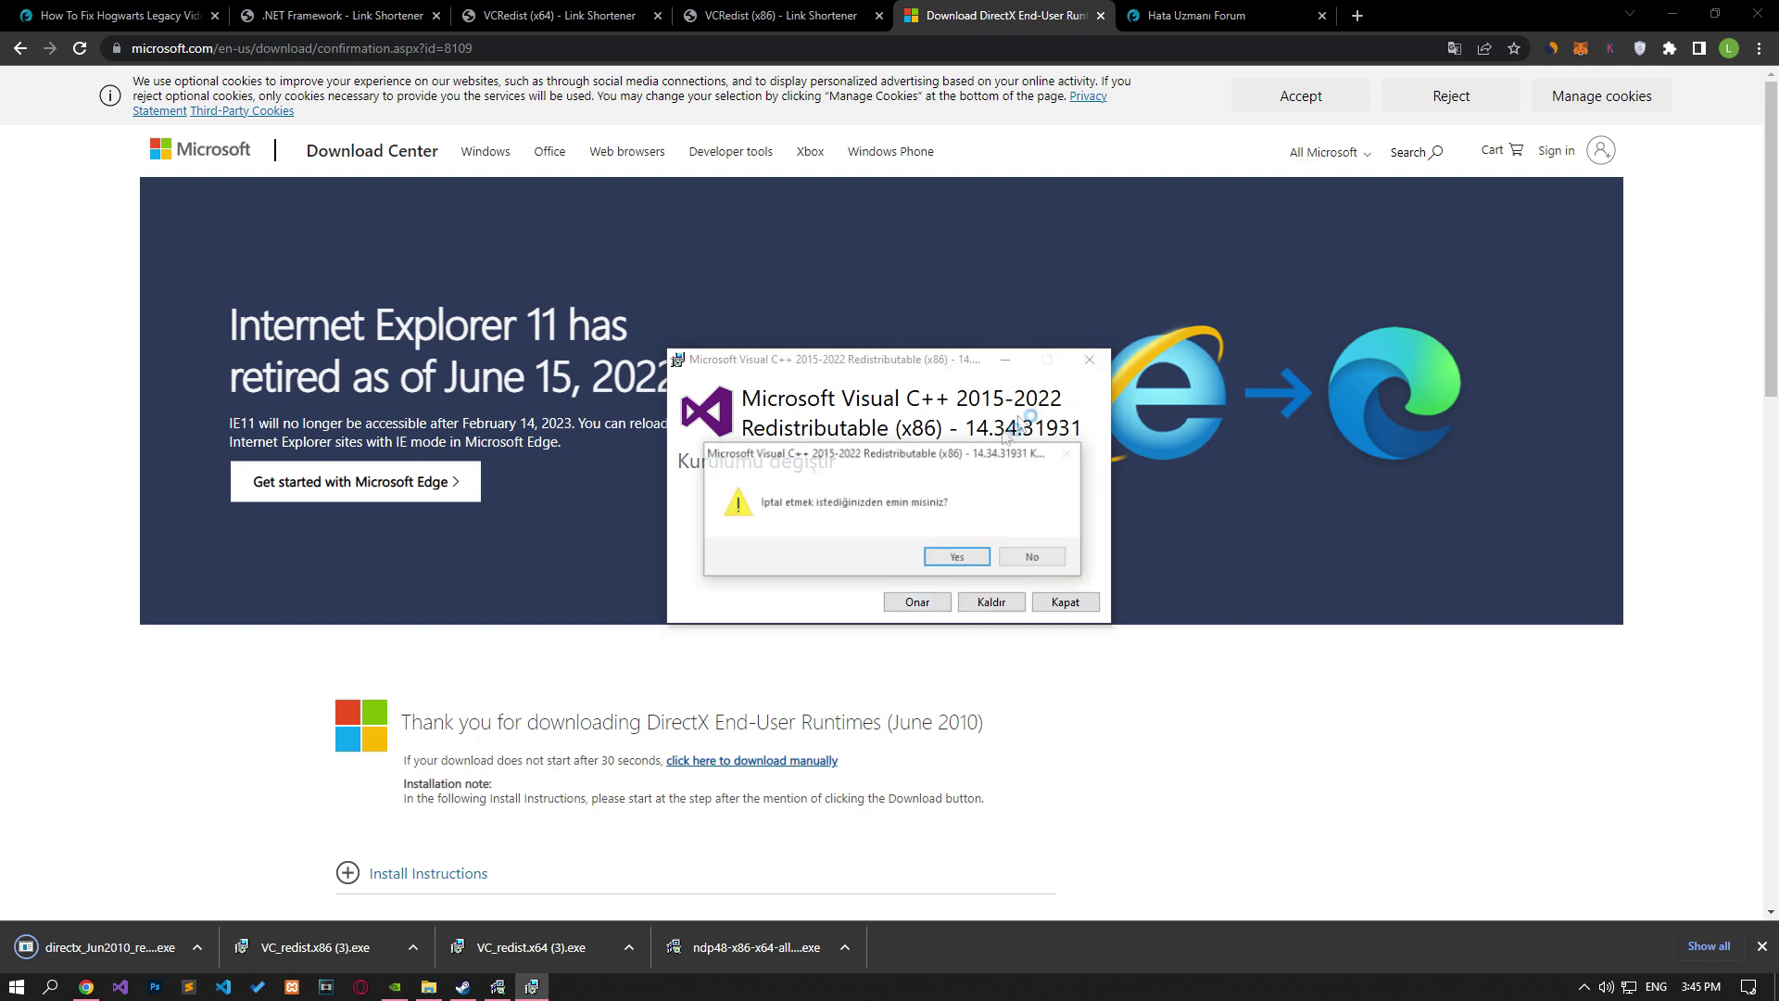
pyautogui.click(955, 560)
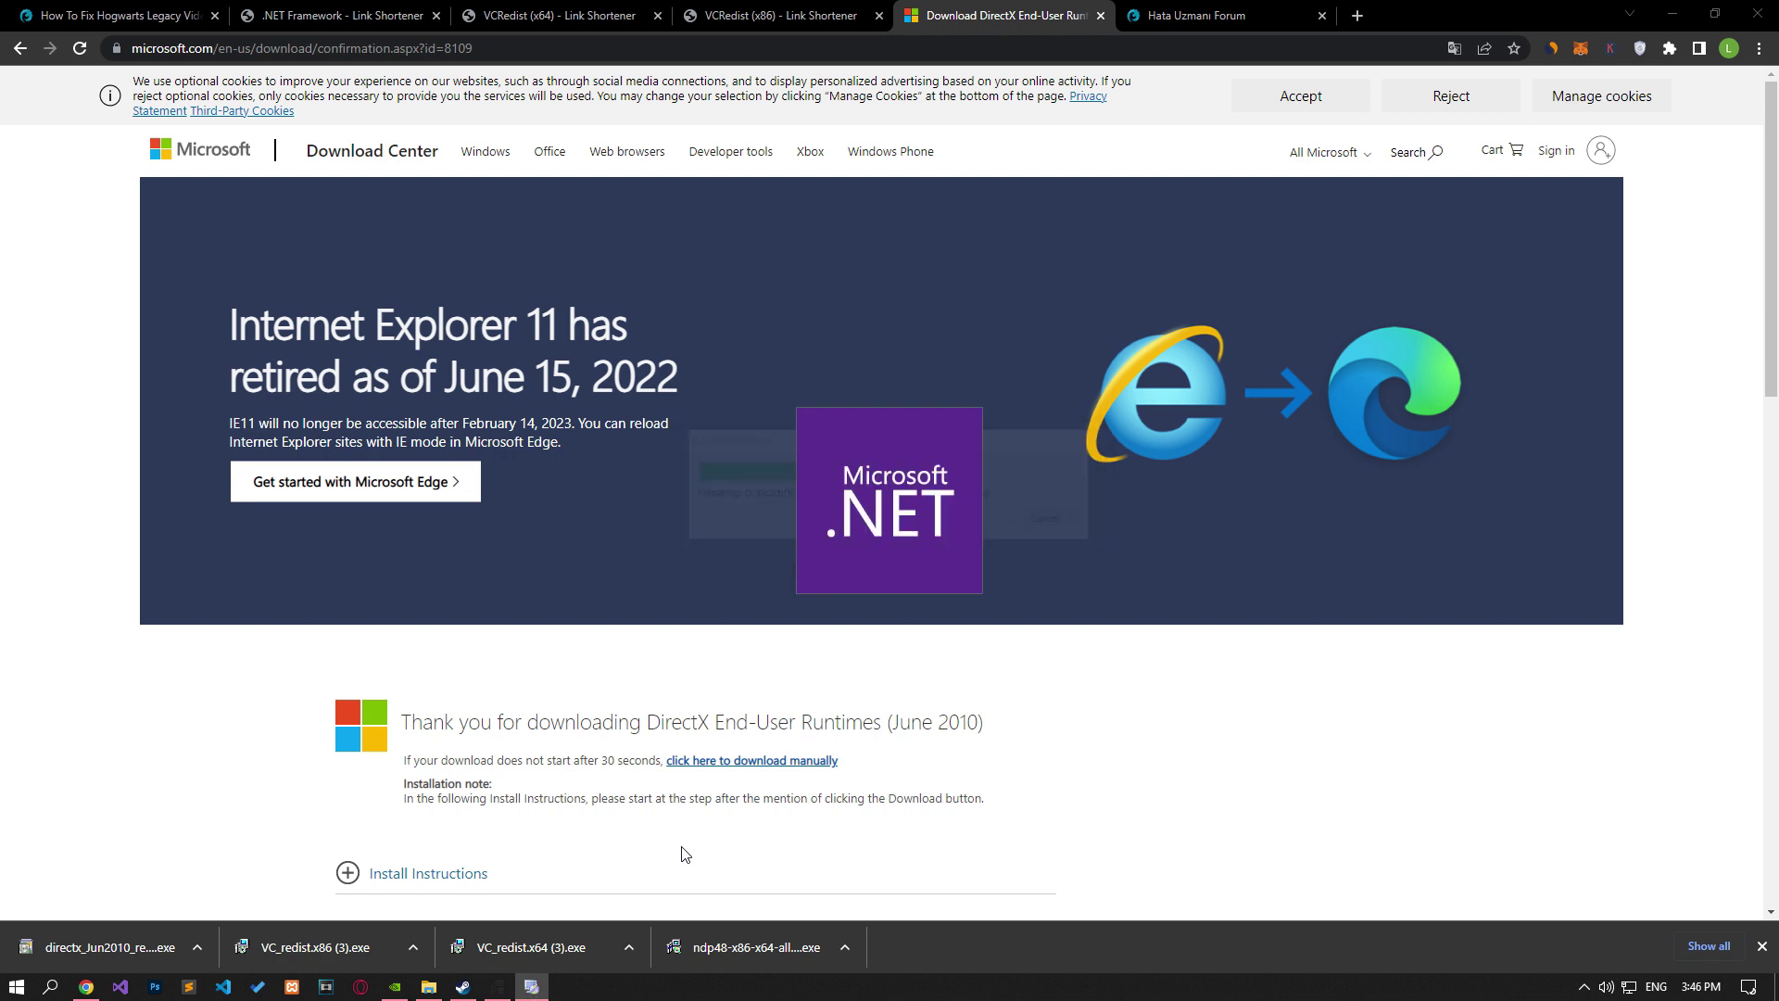
# Step: Run the DirectX installer, accept the licence, and extract its files into the desktop folder
pyautogui.click(1080, 682)
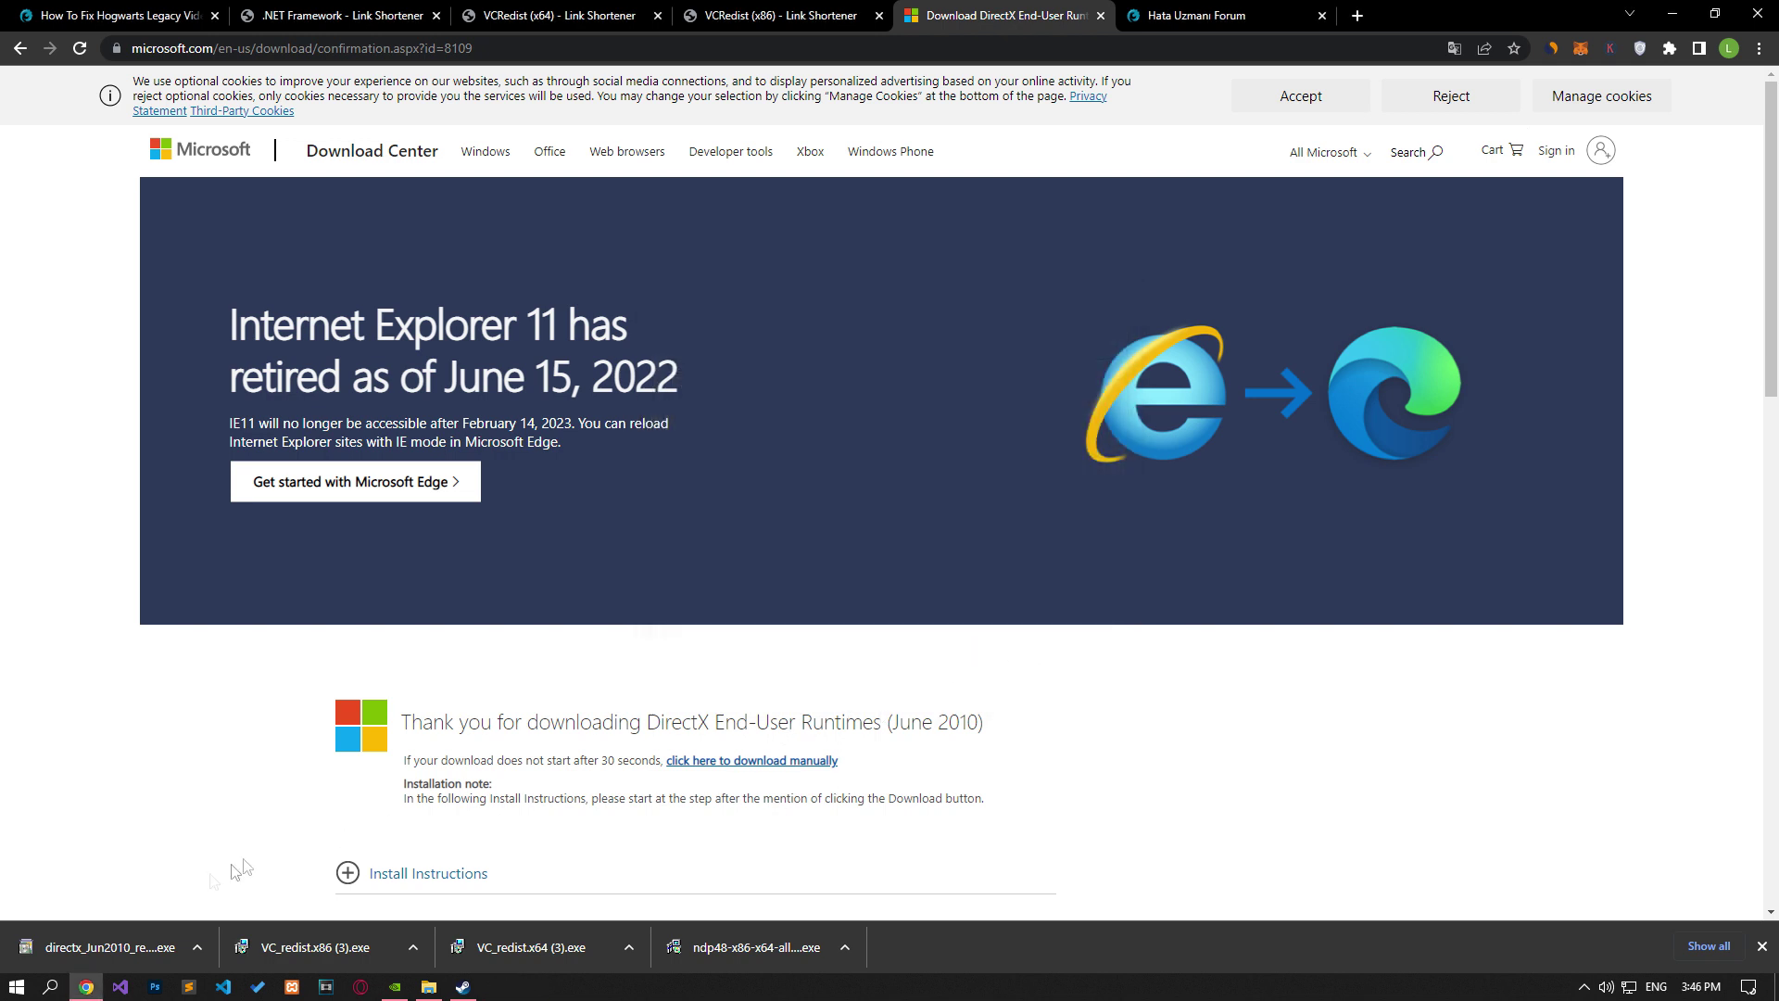
pyautogui.click(108, 930)
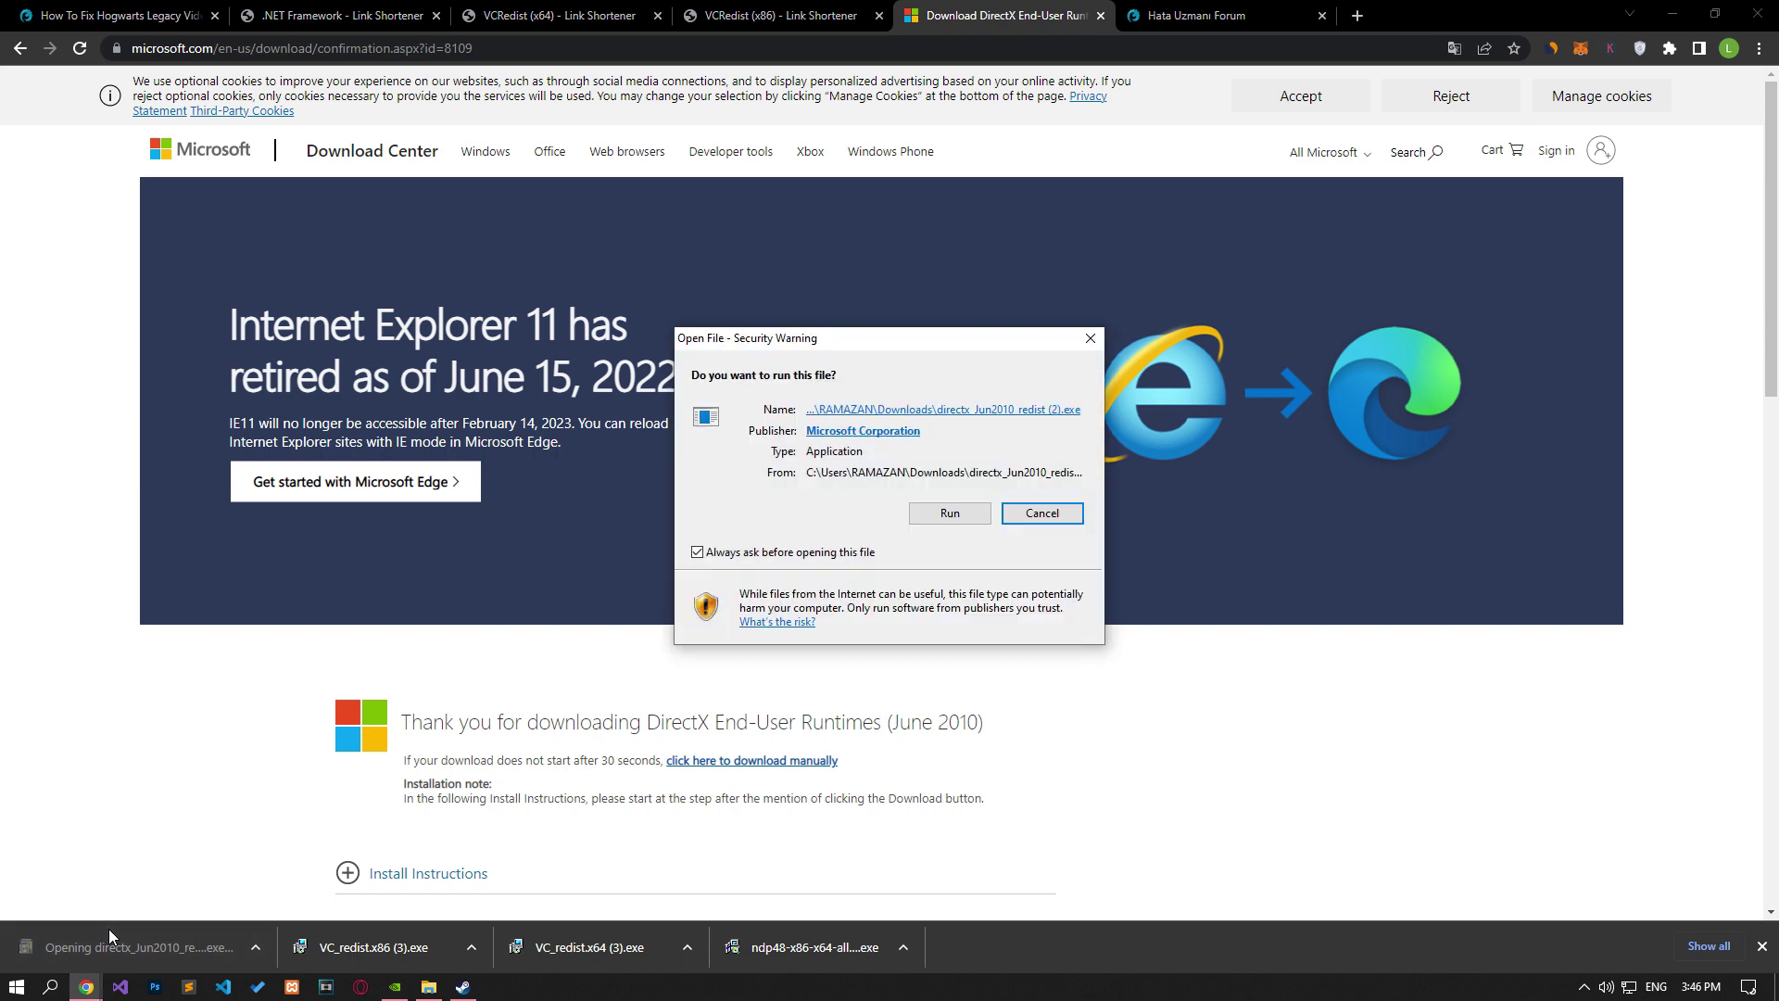
pyautogui.click(973, 517)
pyautogui.click(441, 986)
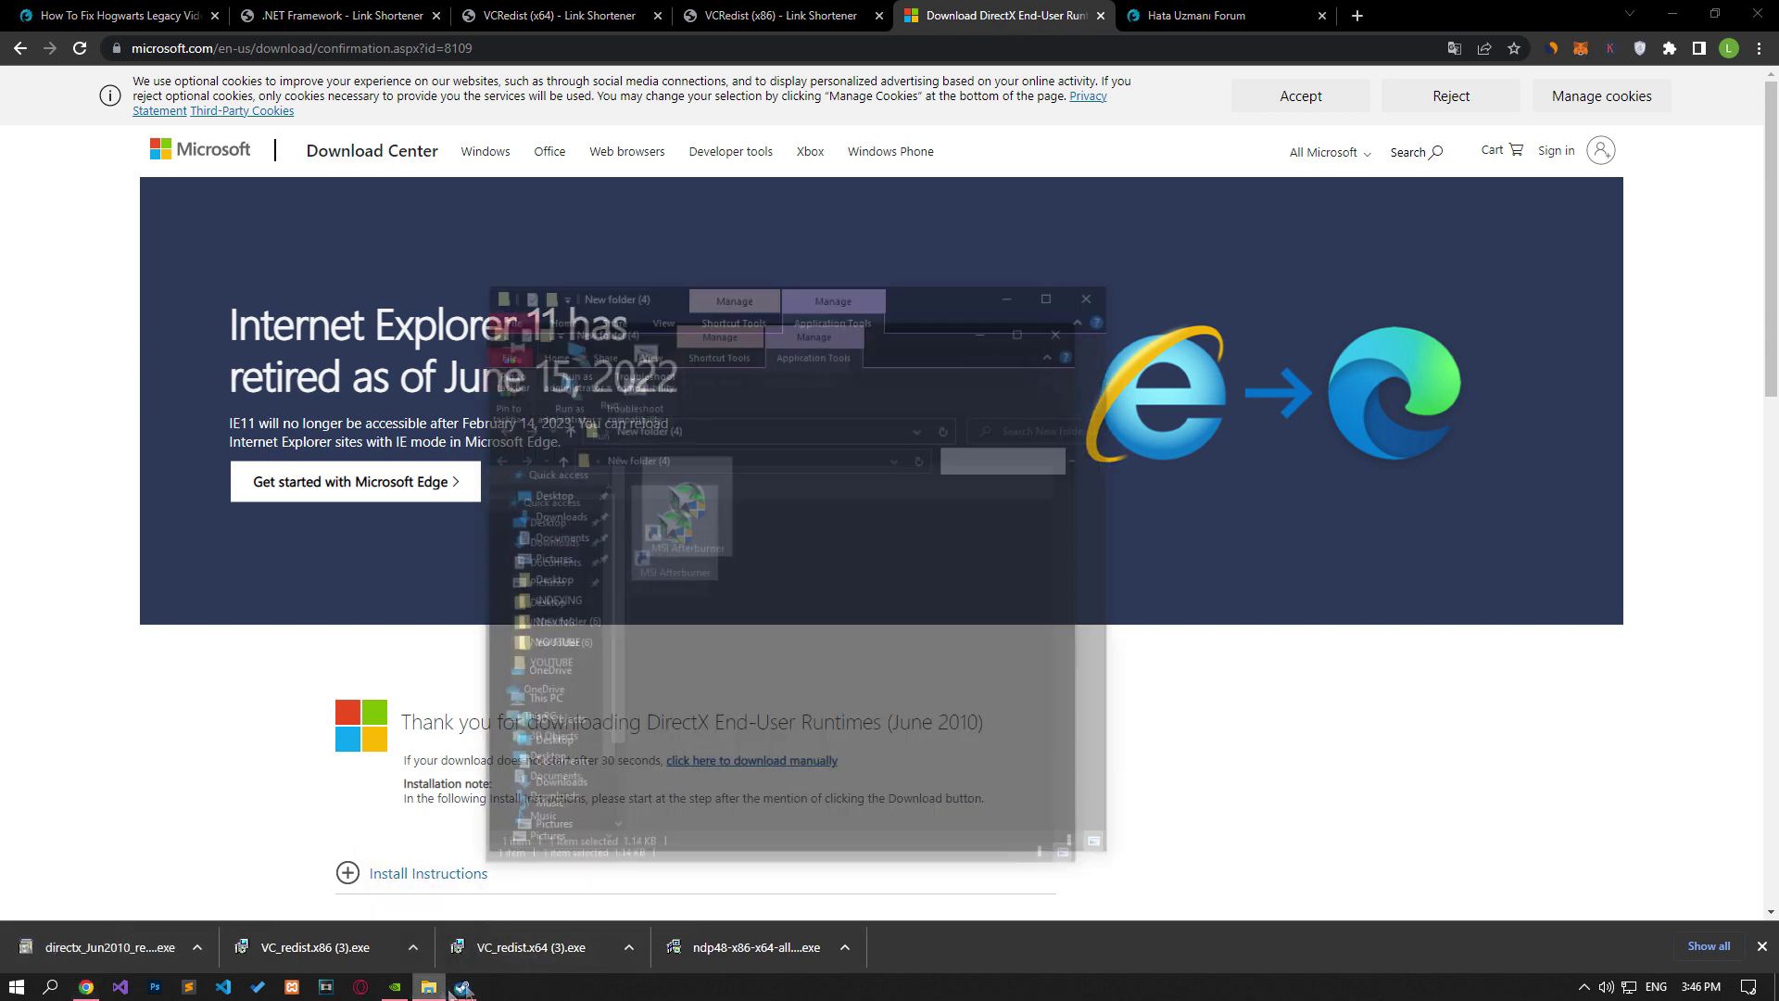
pyautogui.click(830, 393)
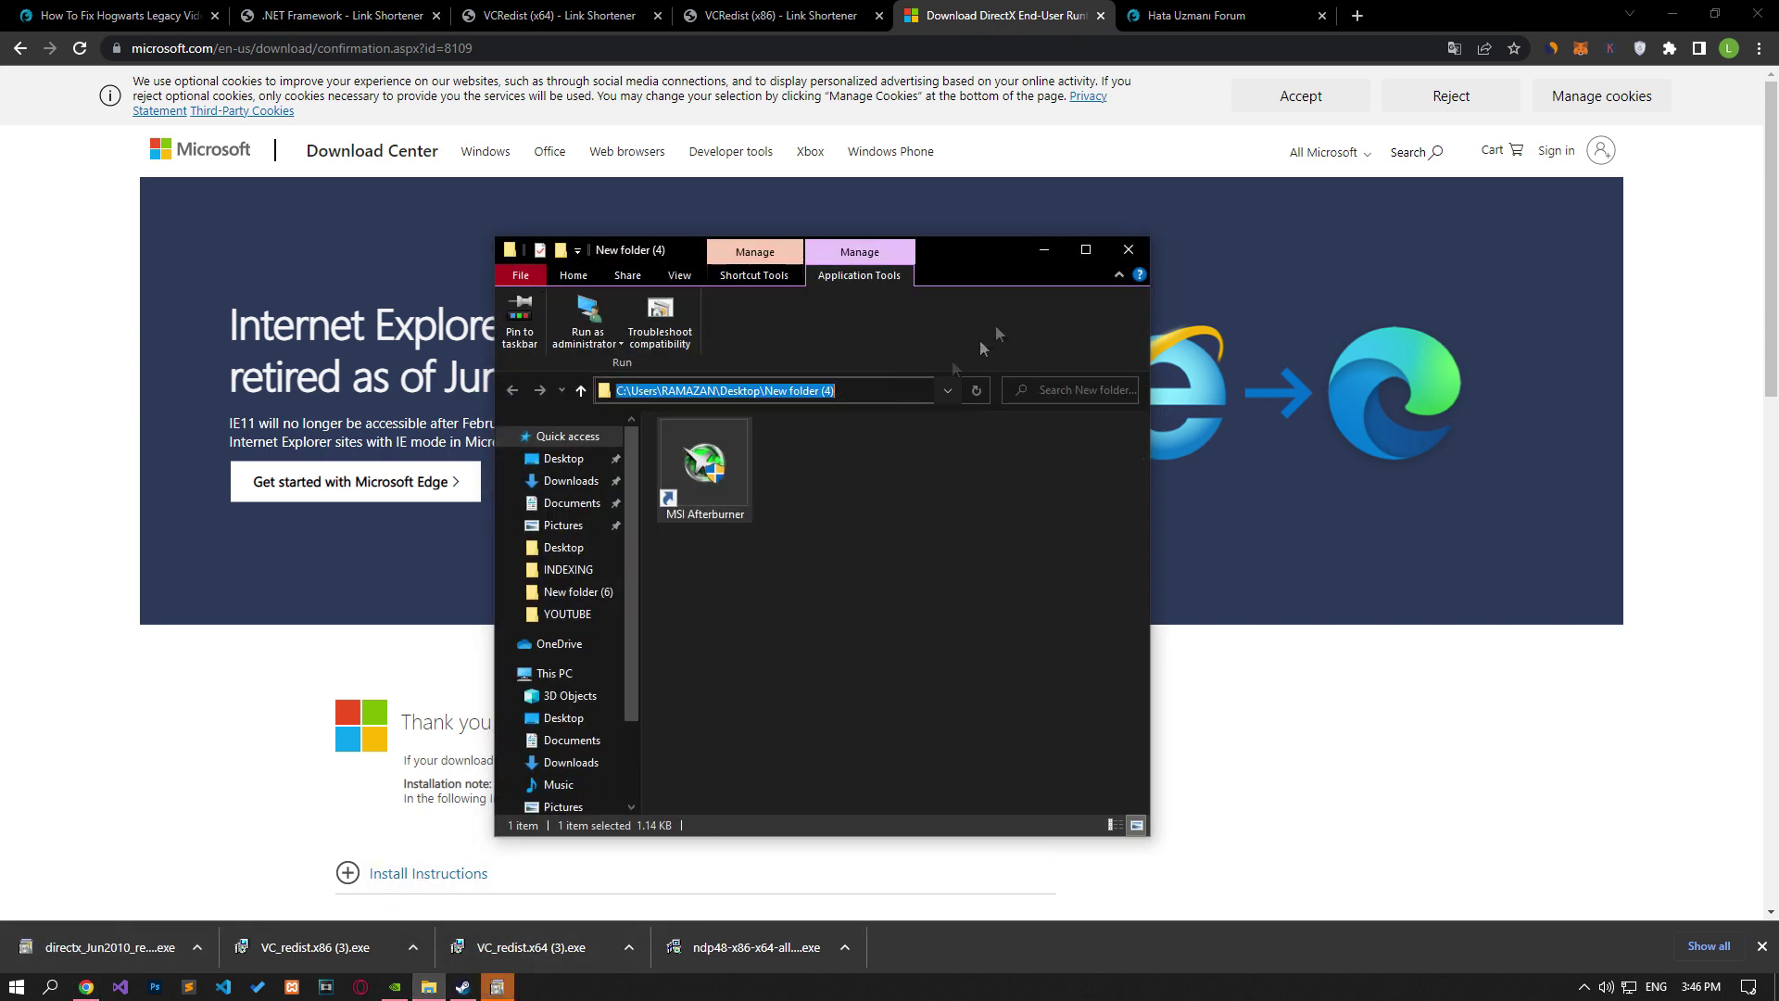
pyautogui.click(1043, 250)
pyautogui.click(938, 644)
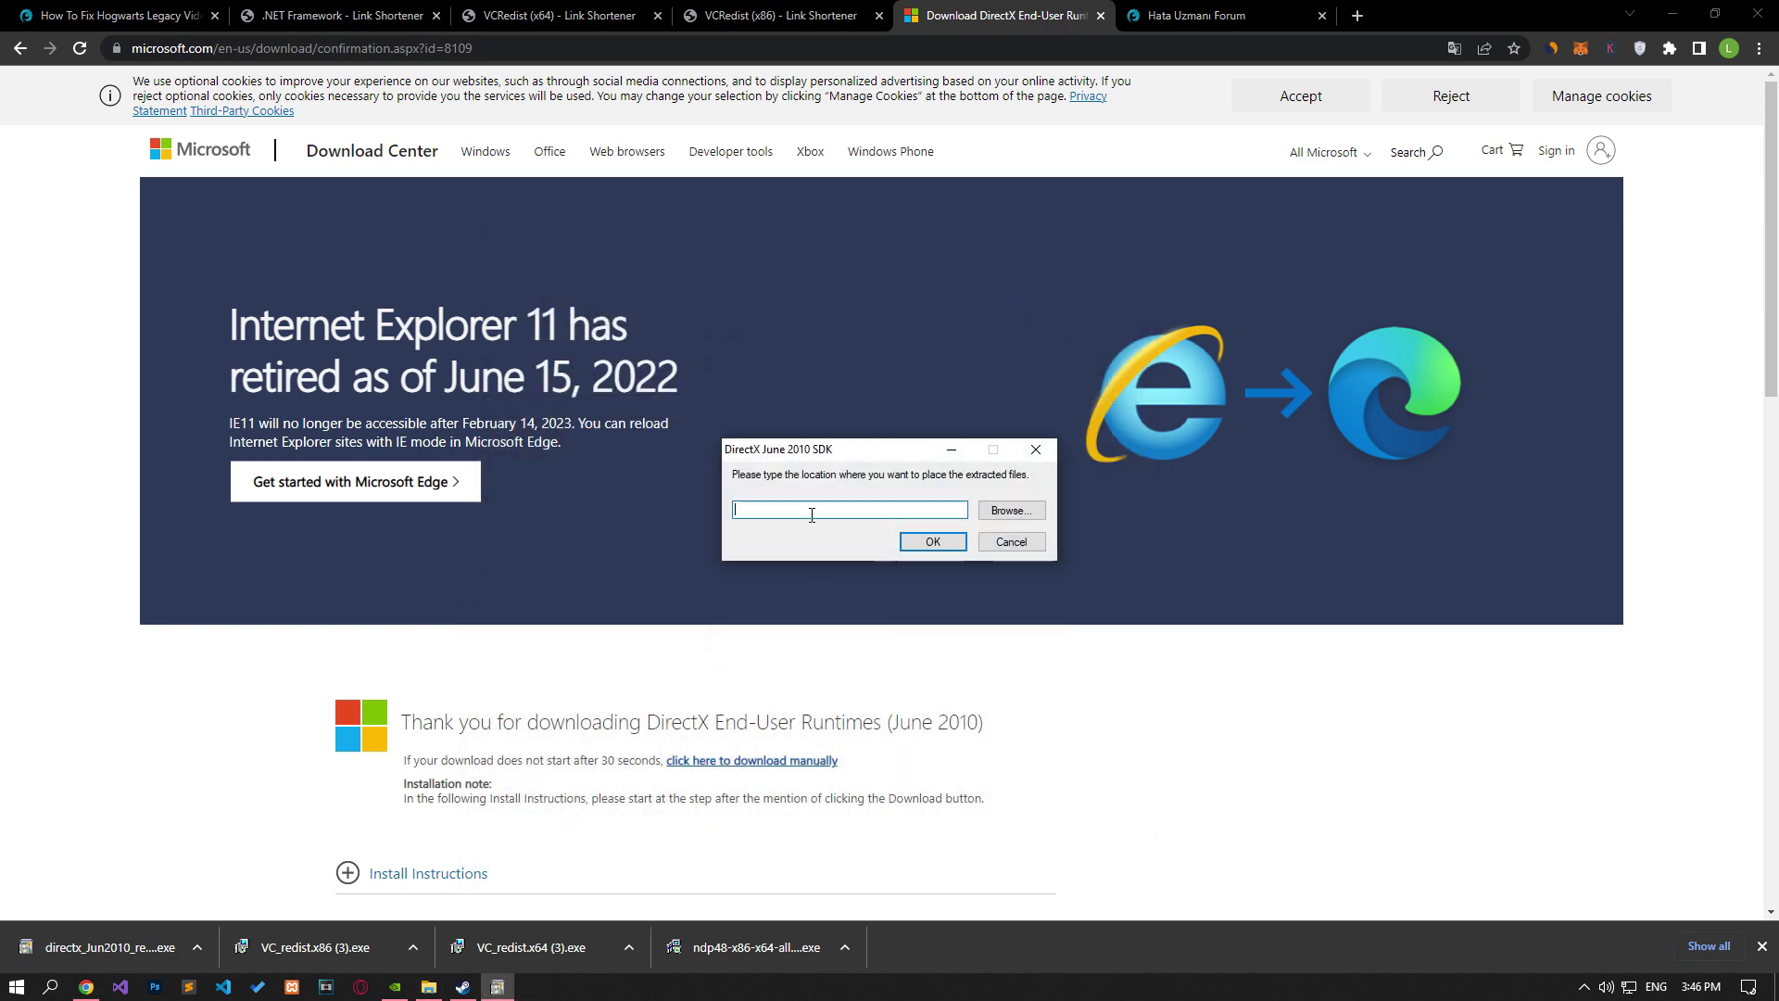
pyautogui.hotkey('ctrl', 'v')
pyautogui.click(933, 543)
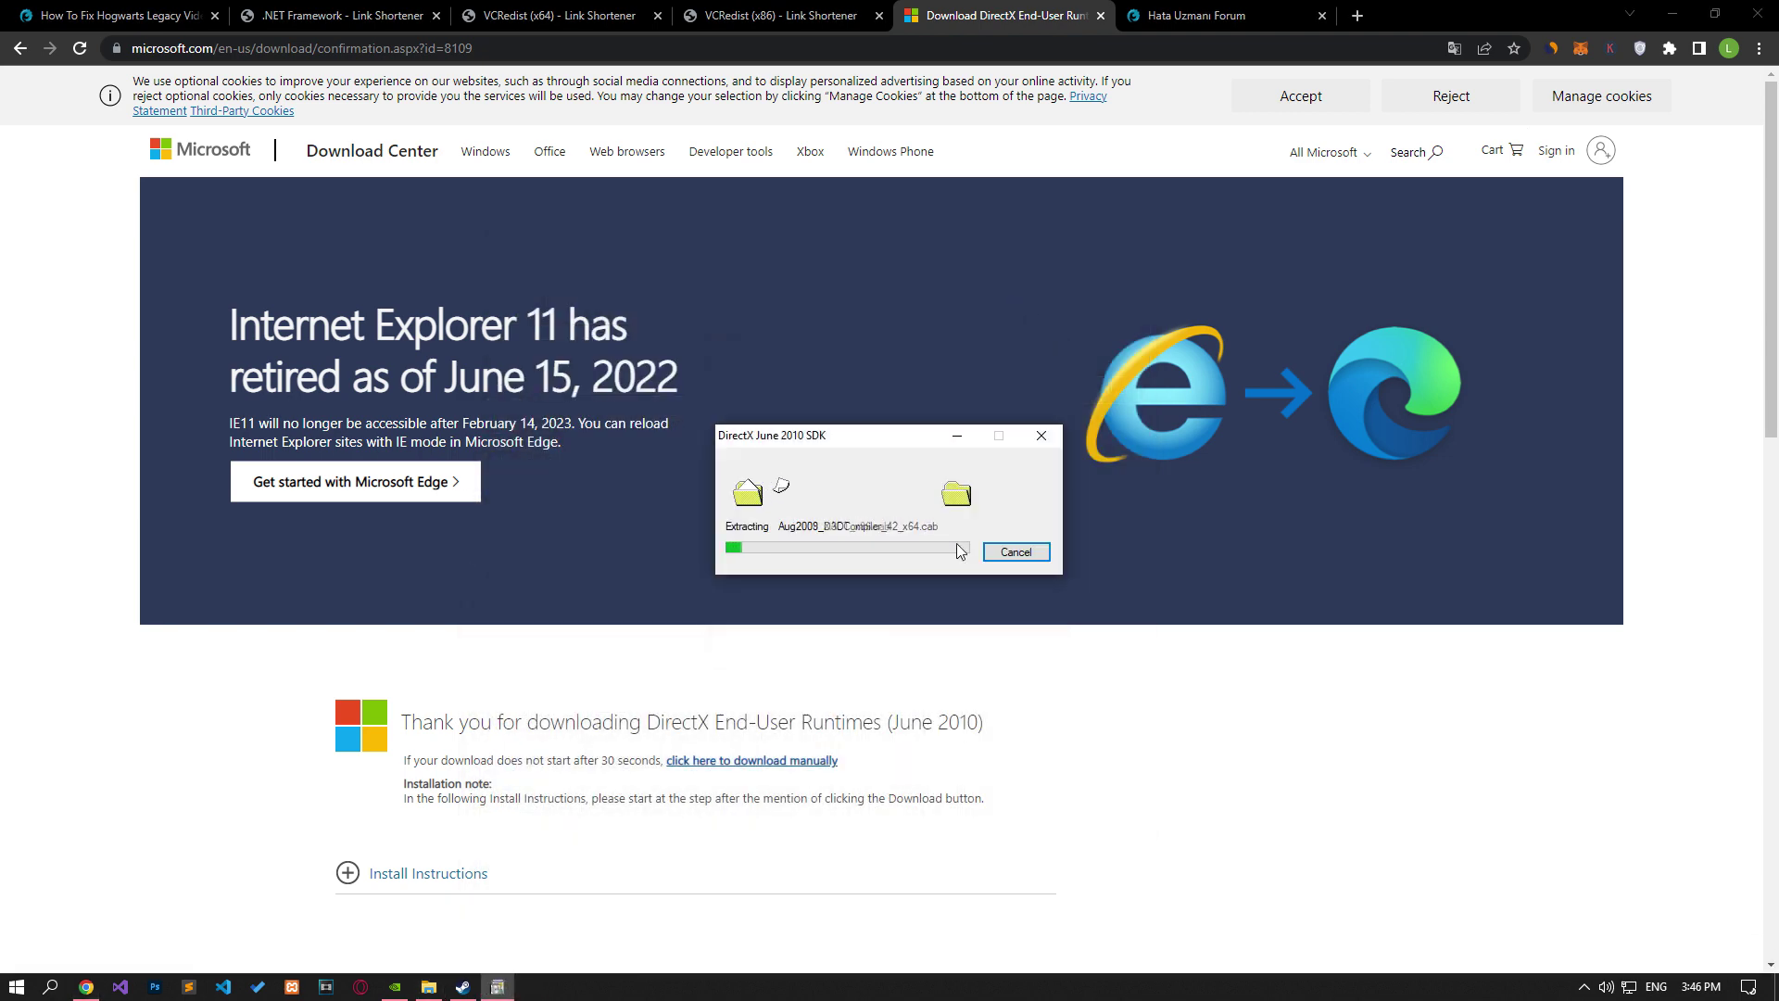
# Step: Run DXSETUP.exe through the wizard to Finish, then close the extraction folder
pyautogui.click(429, 987)
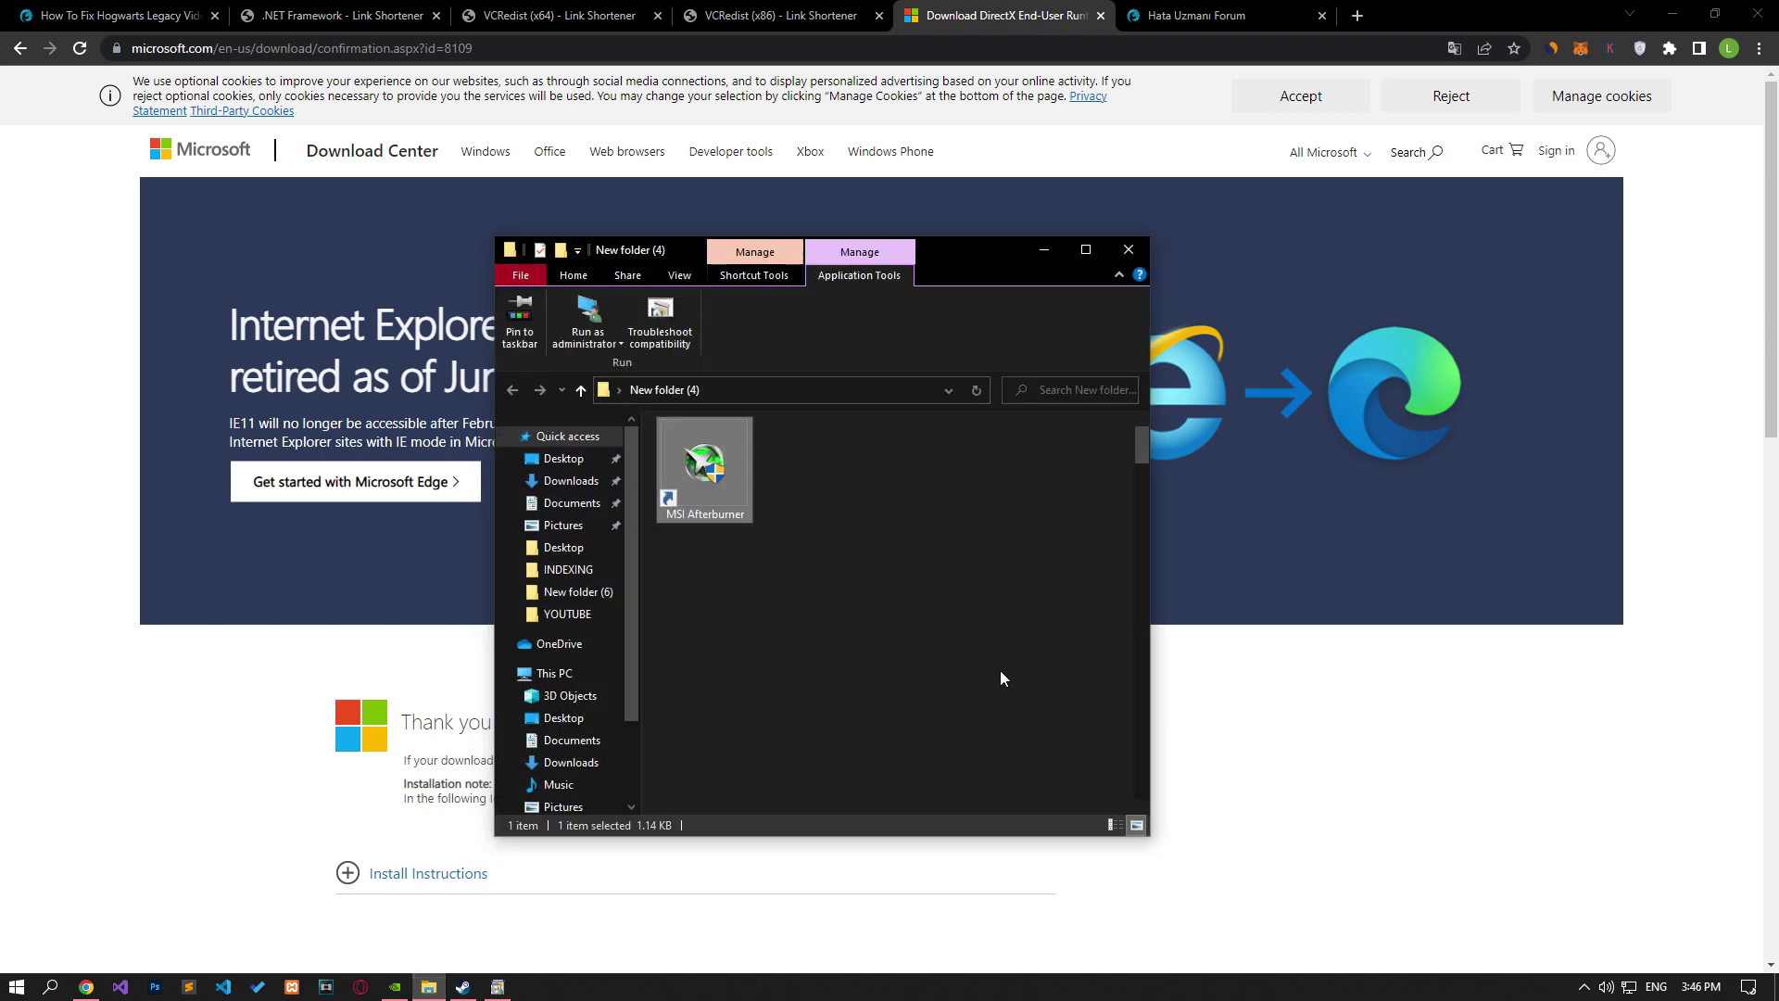
pyautogui.scroll(-10, 999, 670)
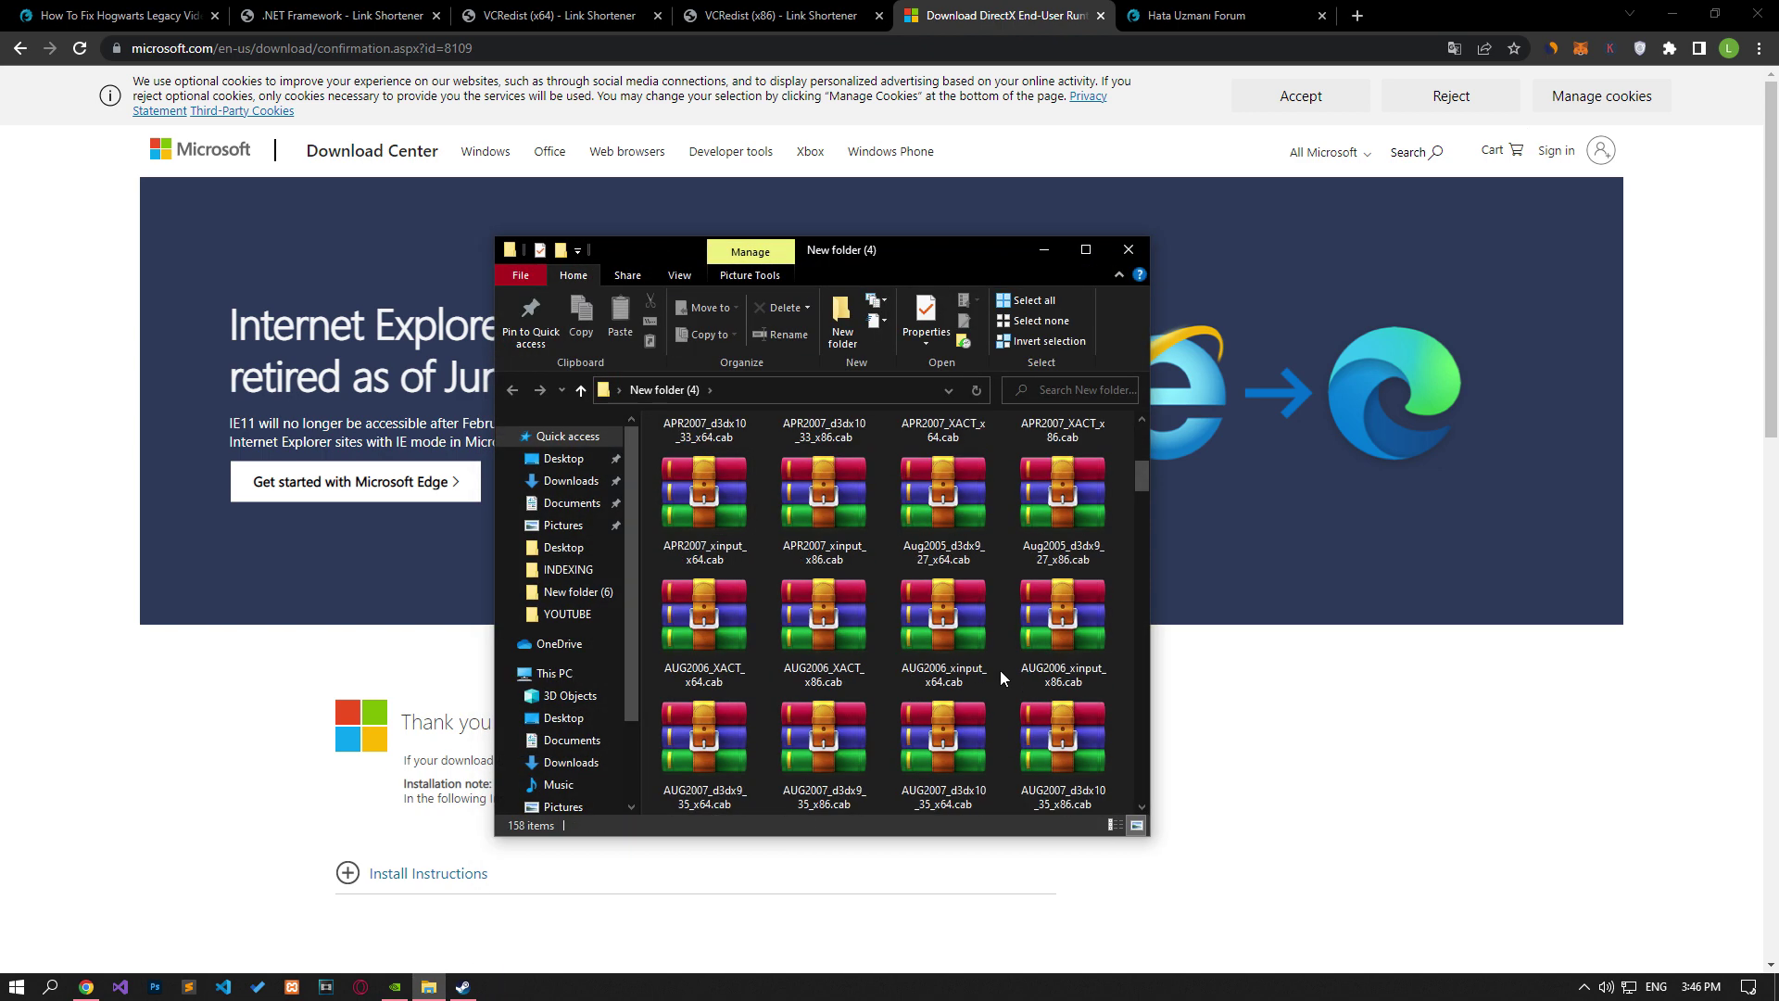
pyautogui.scroll(2, 1019, 648)
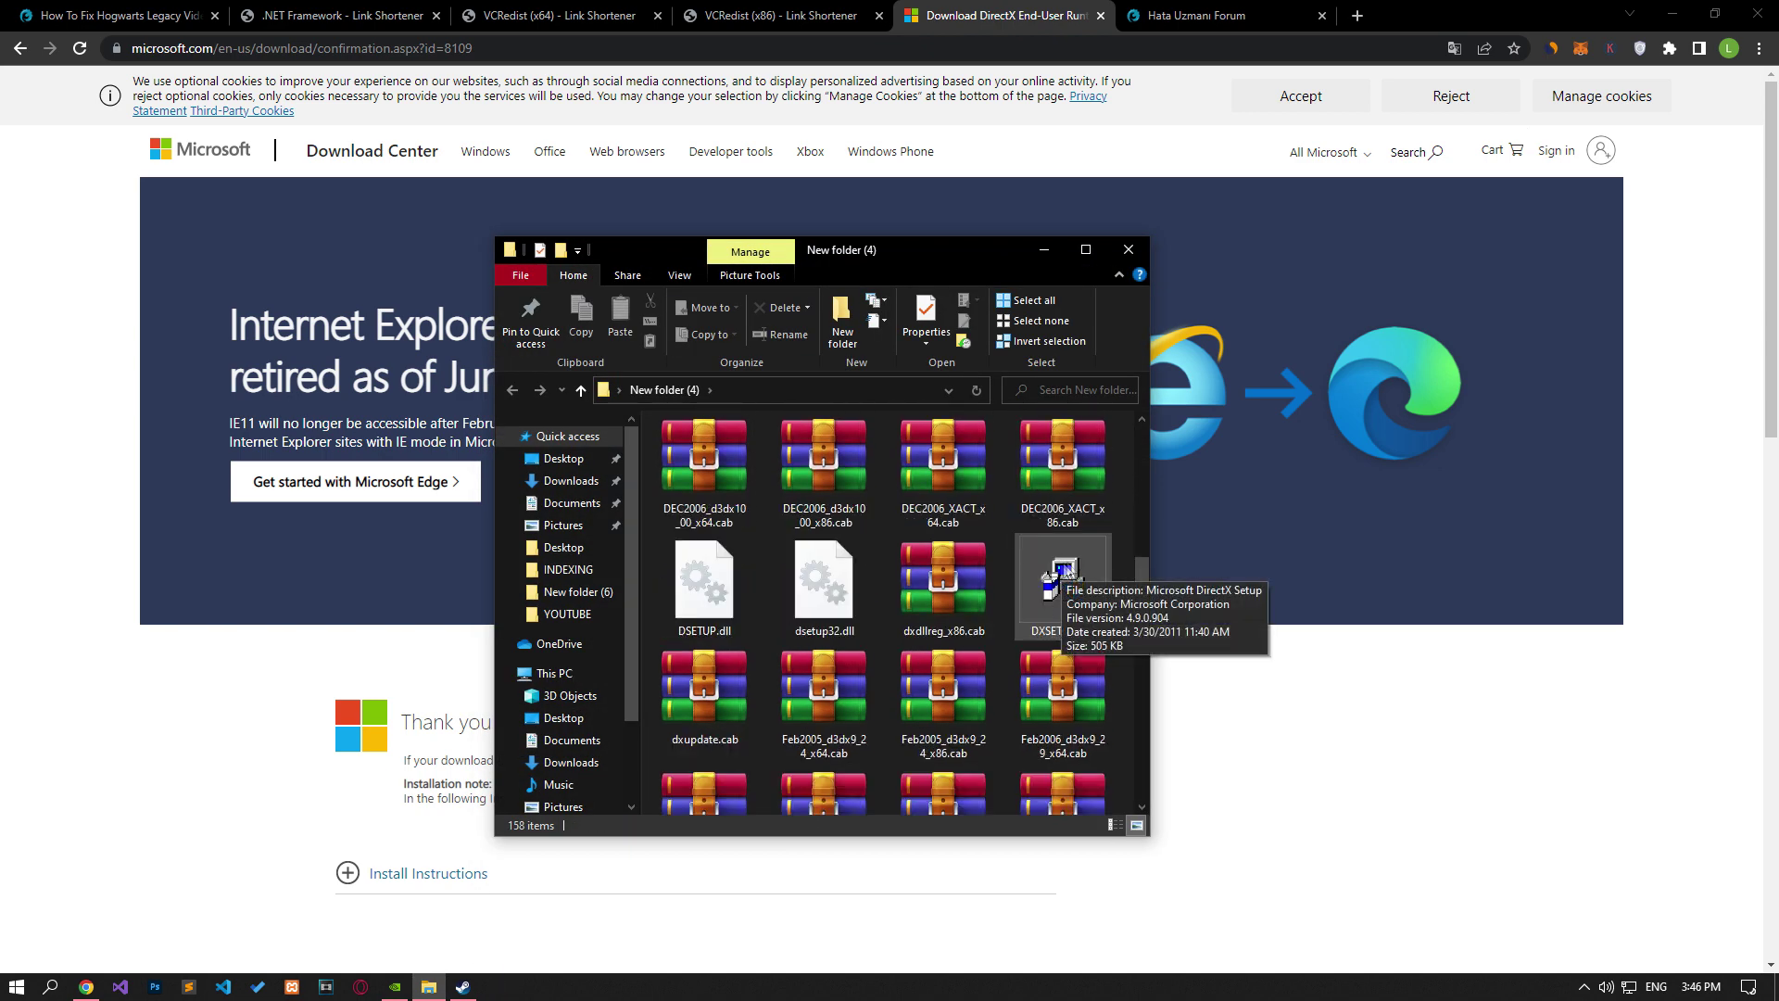
pyautogui.click(1062, 584)
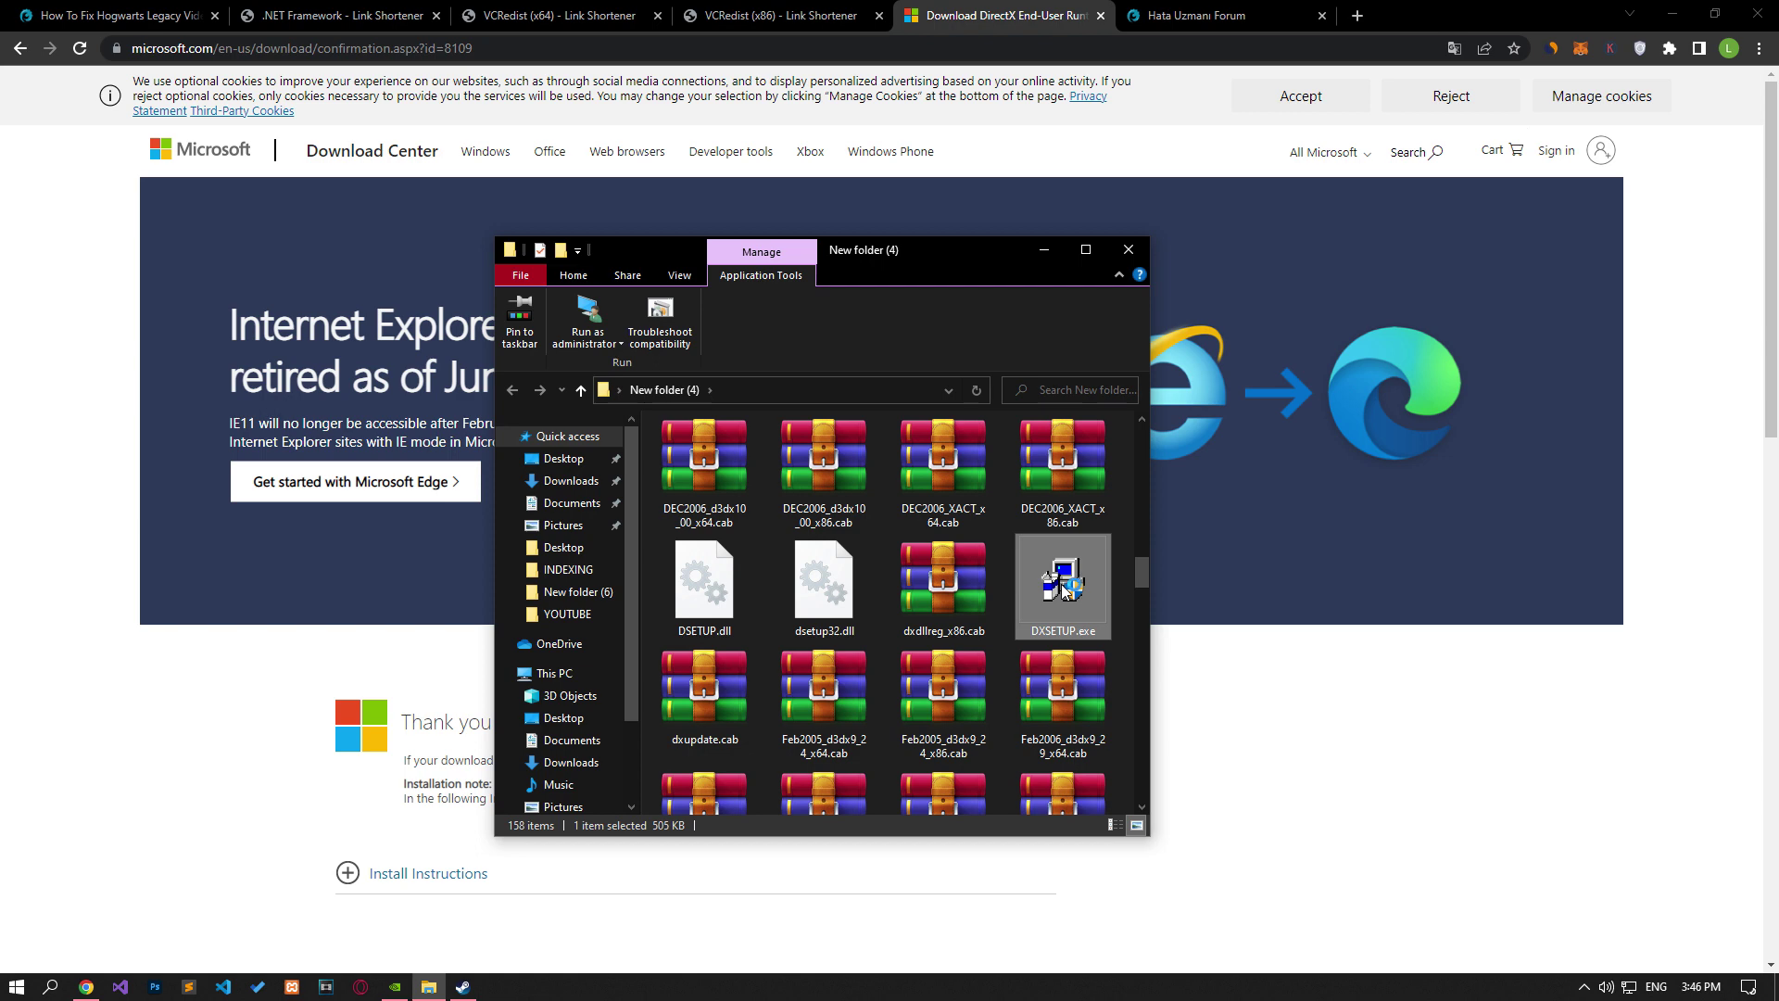
pyautogui.doubleClick(1063, 584)
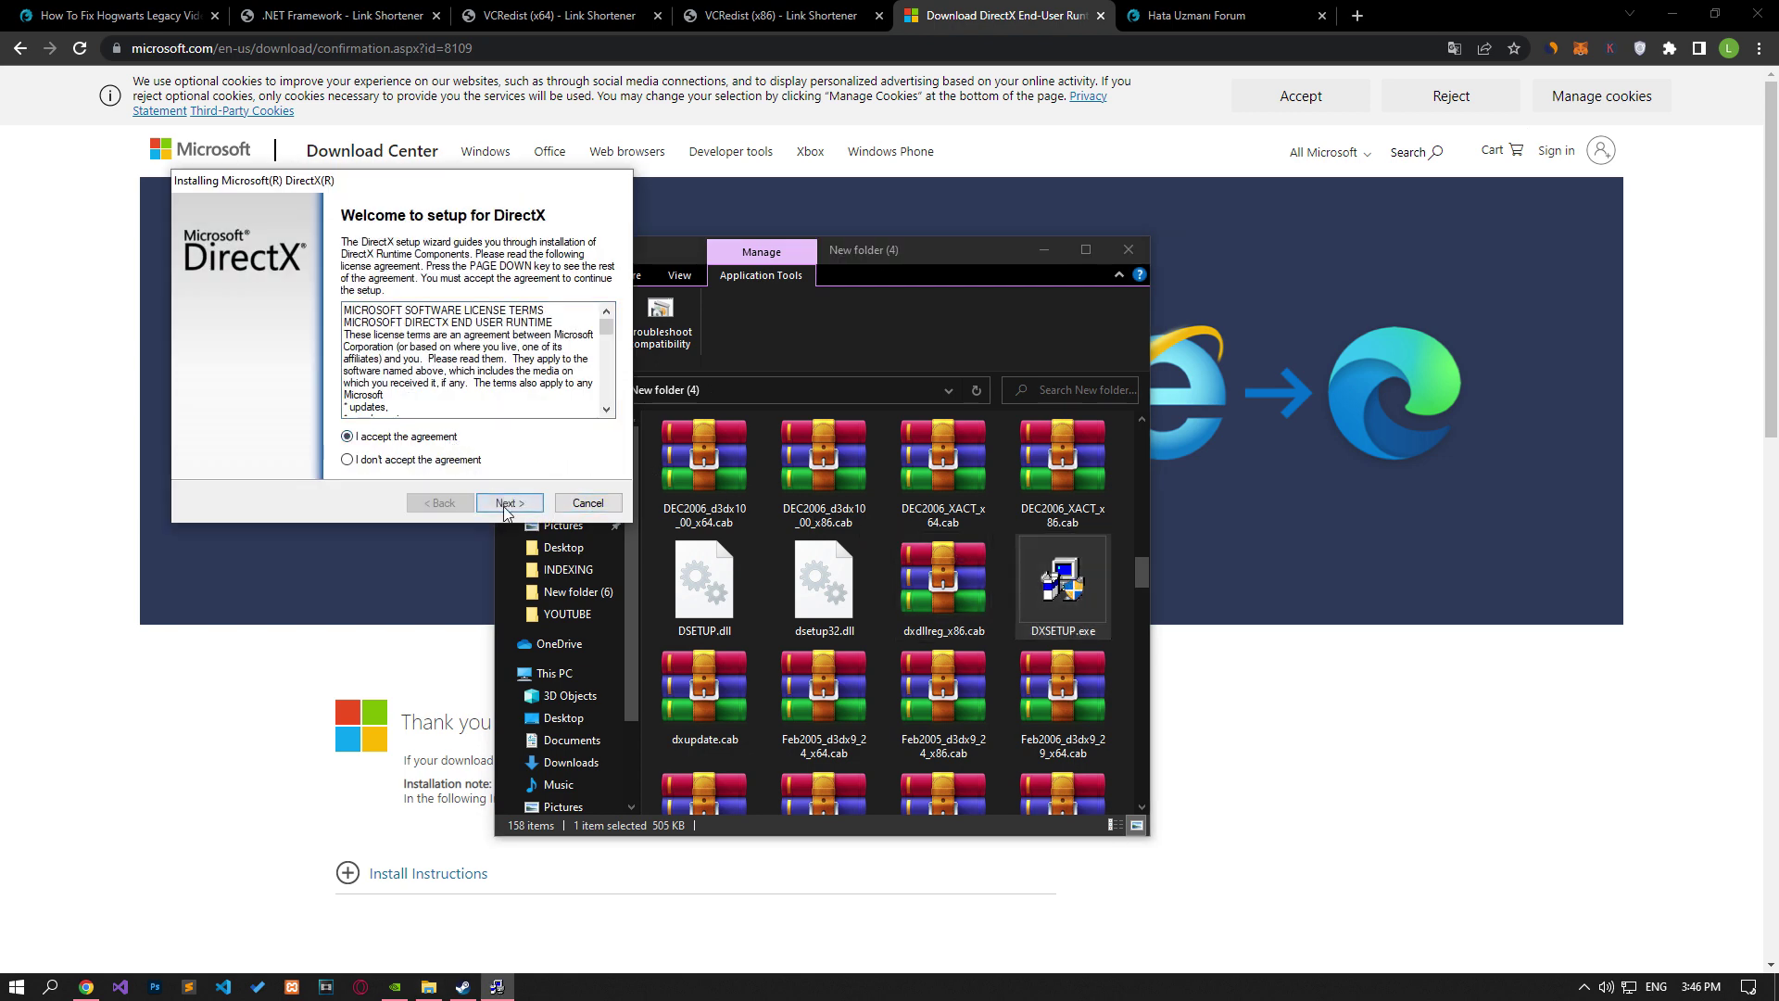
pyautogui.click(507, 505)
pyautogui.click(523, 503)
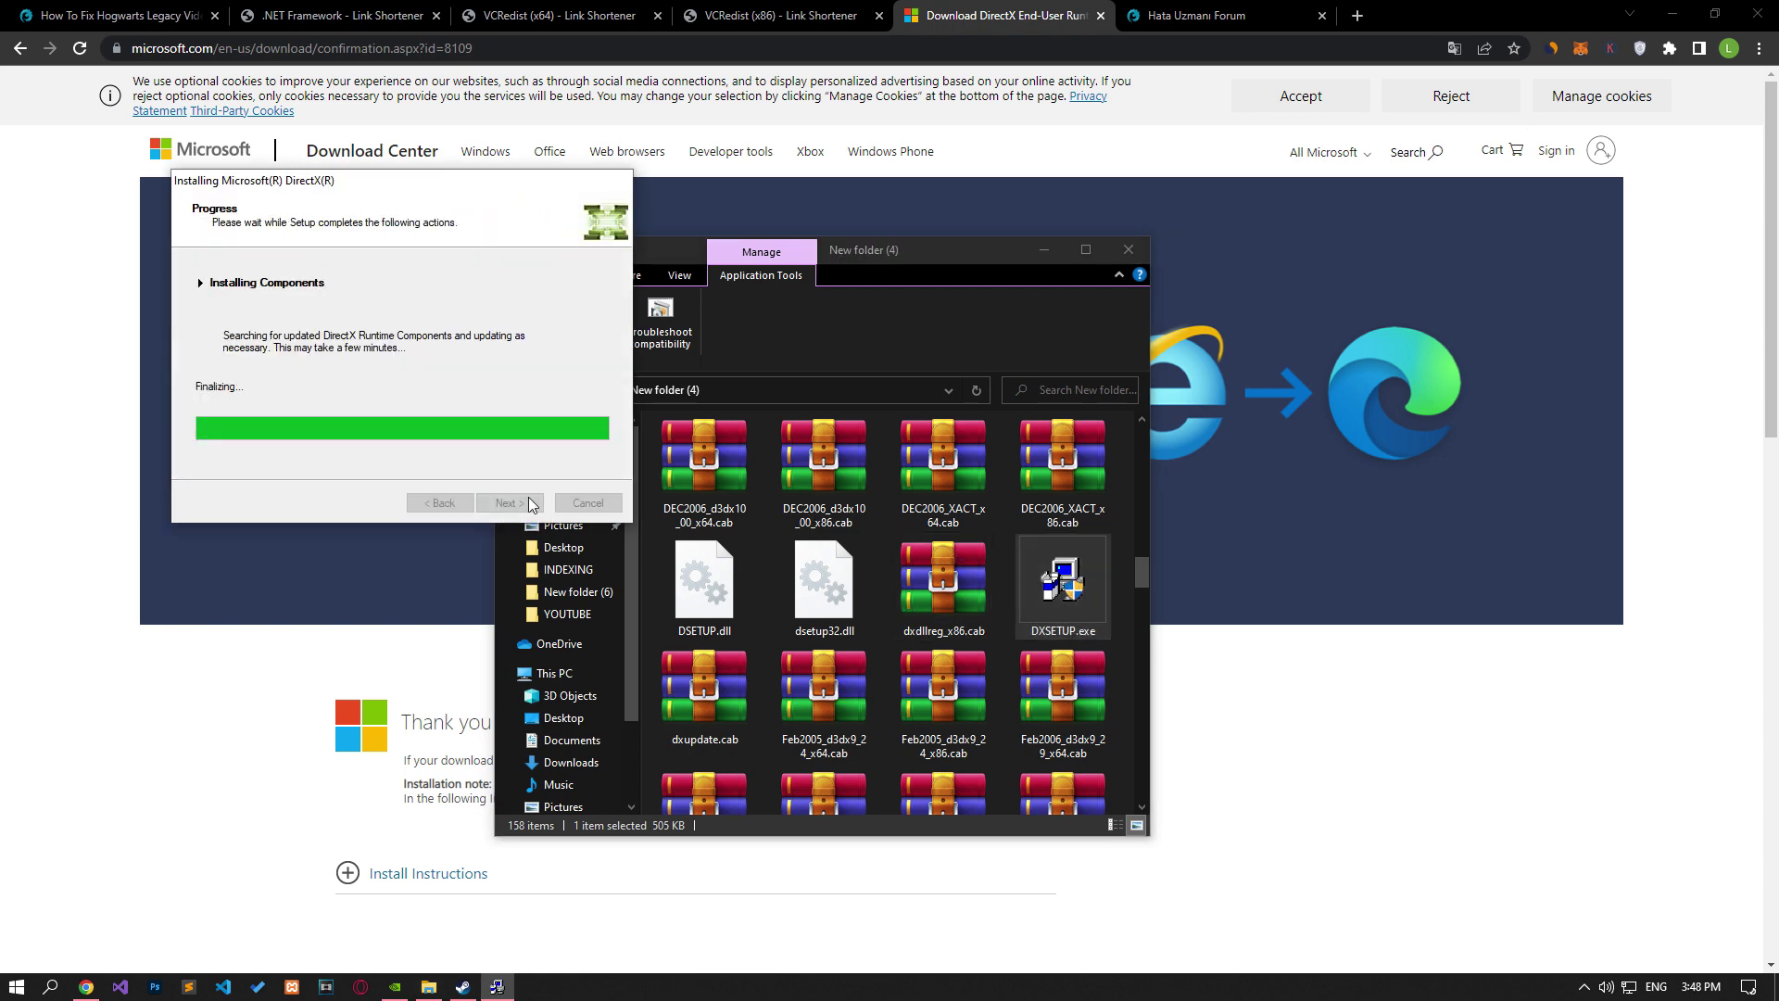
pyautogui.click(529, 503)
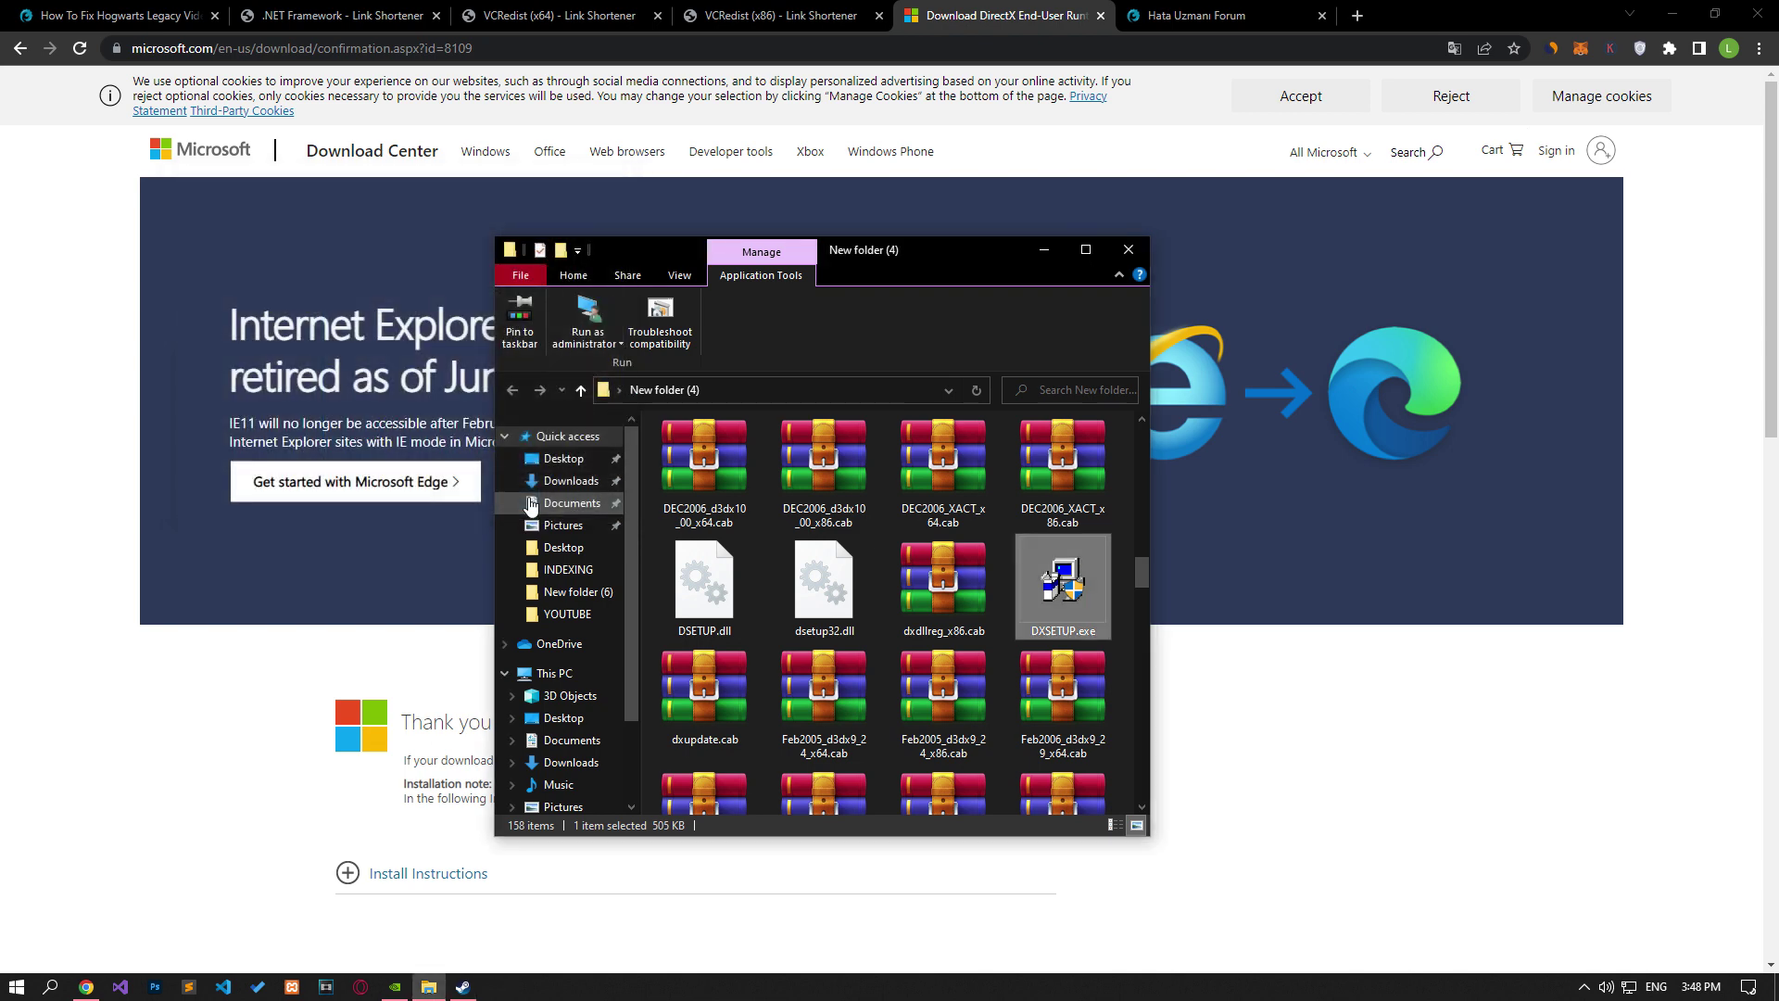
pyautogui.click(1128, 249)
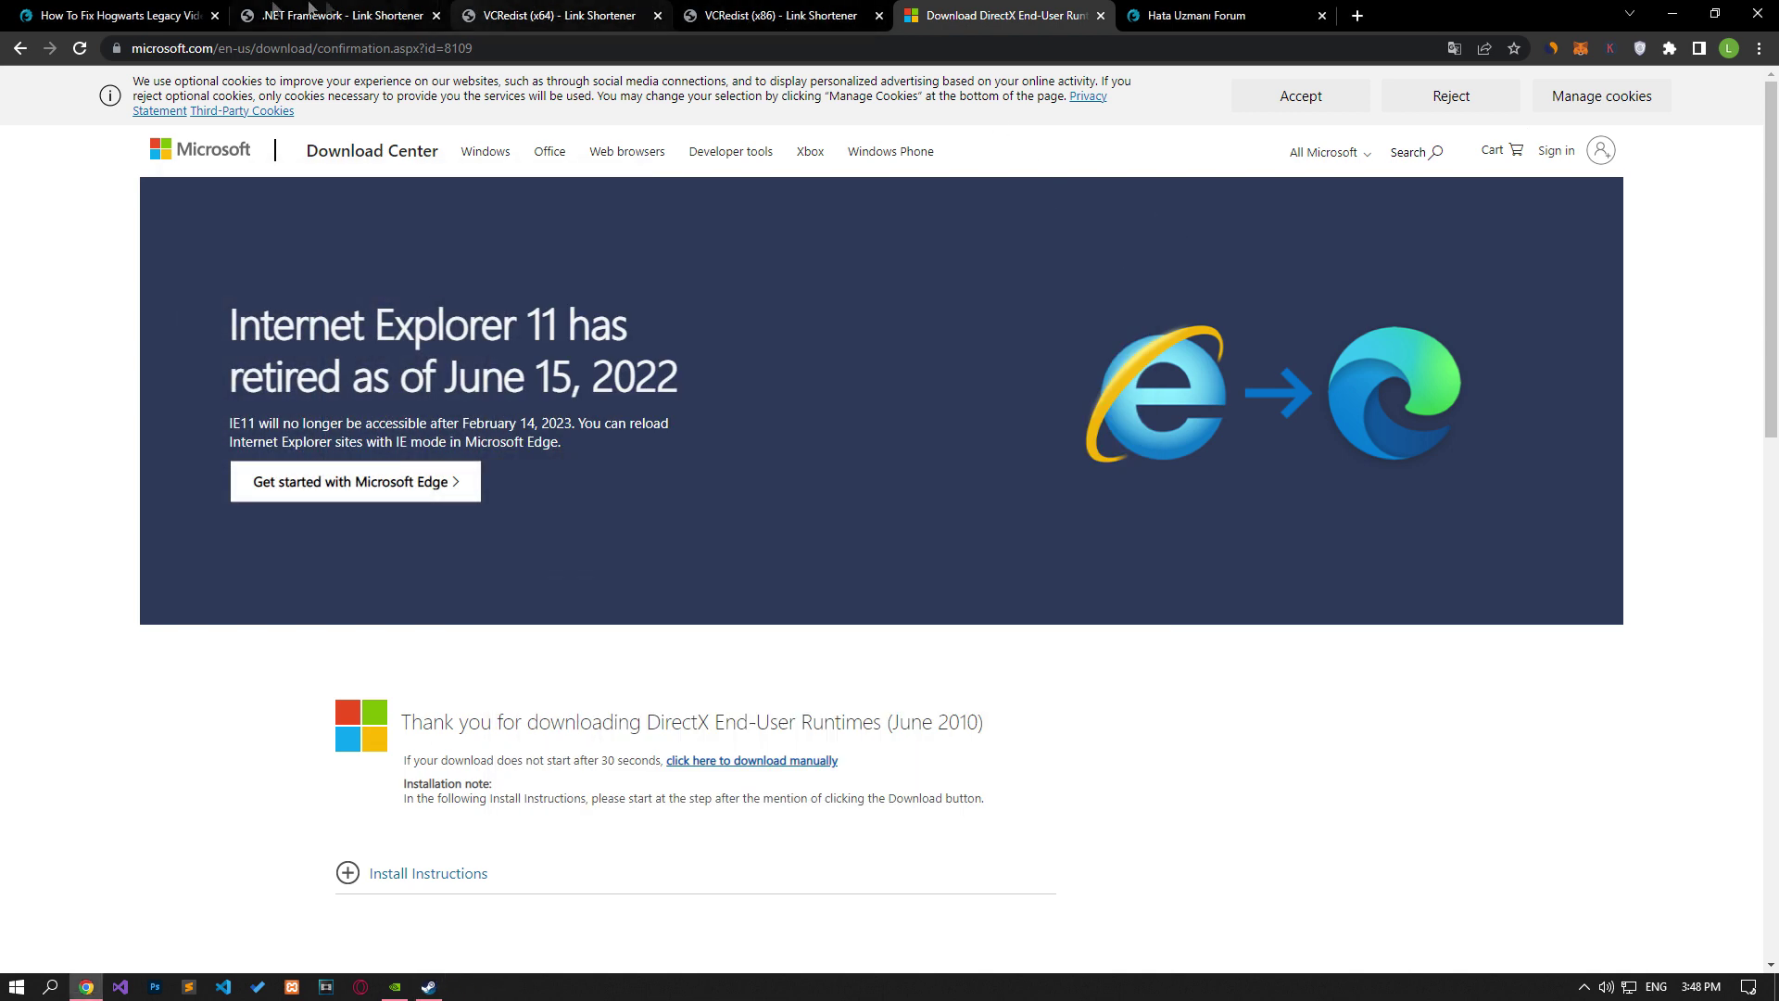
# Step: Check the Start menu power options and dismiss them without restarting
pyautogui.click(17, 986)
pyautogui.click(23, 950)
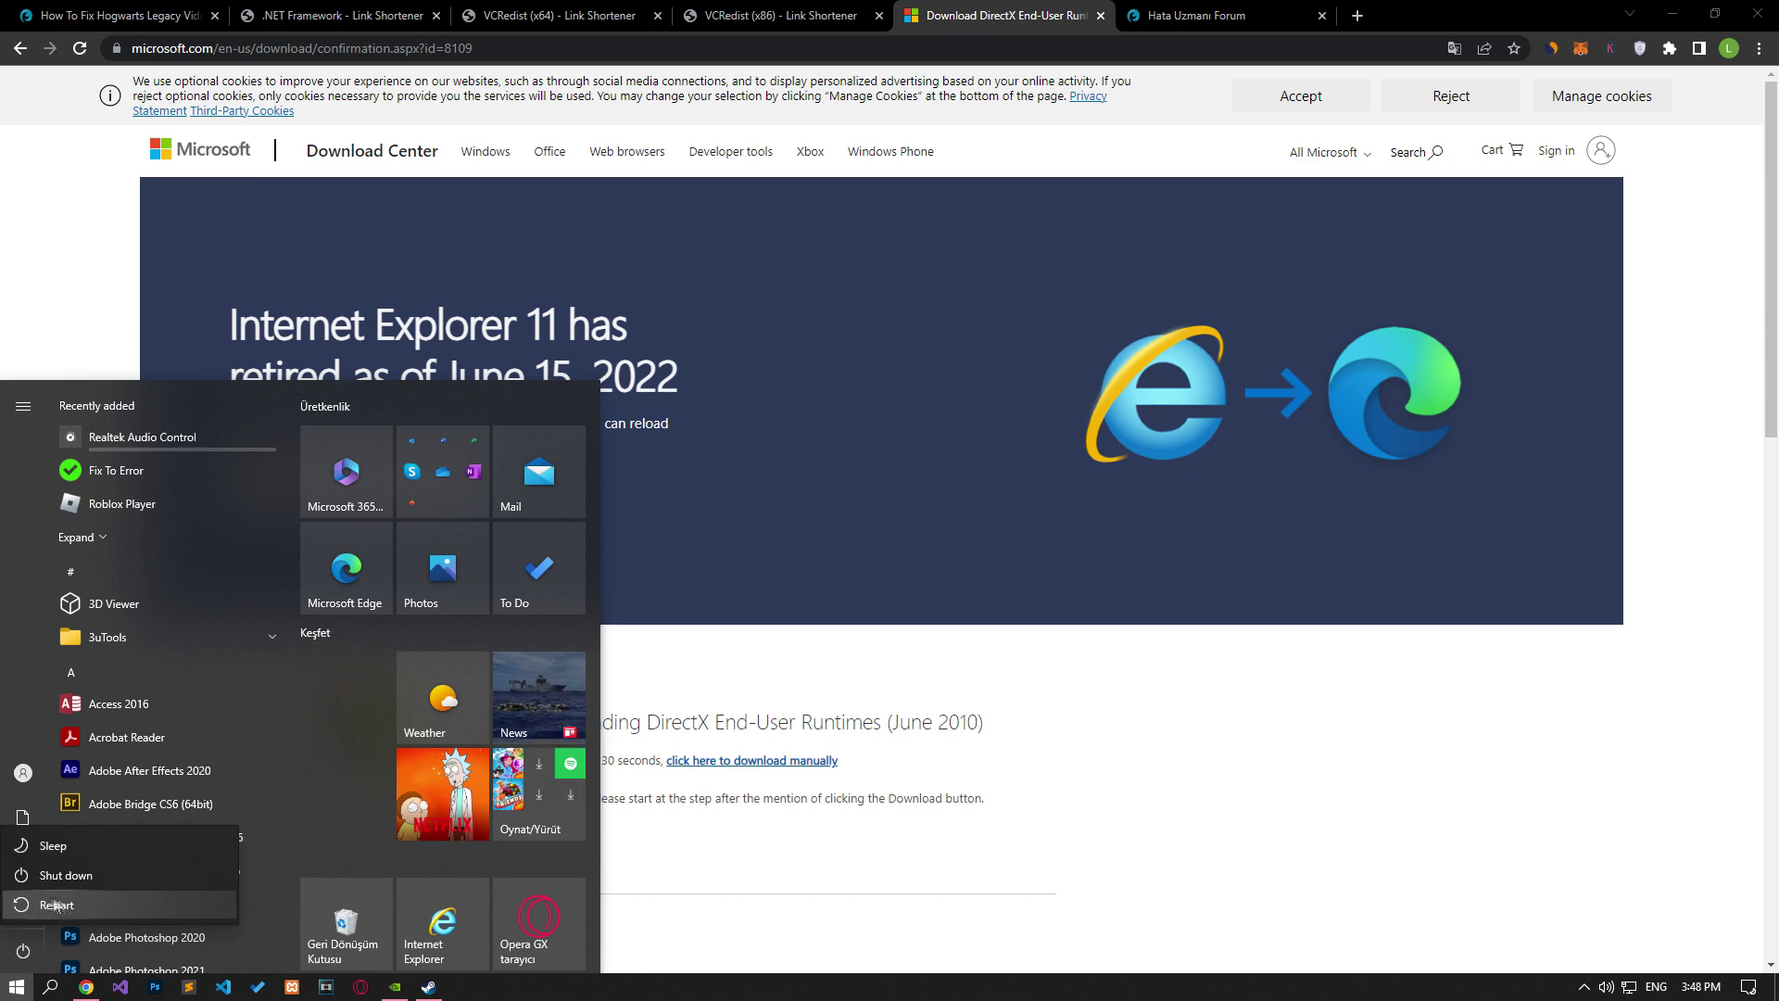
pyautogui.click(56, 905)
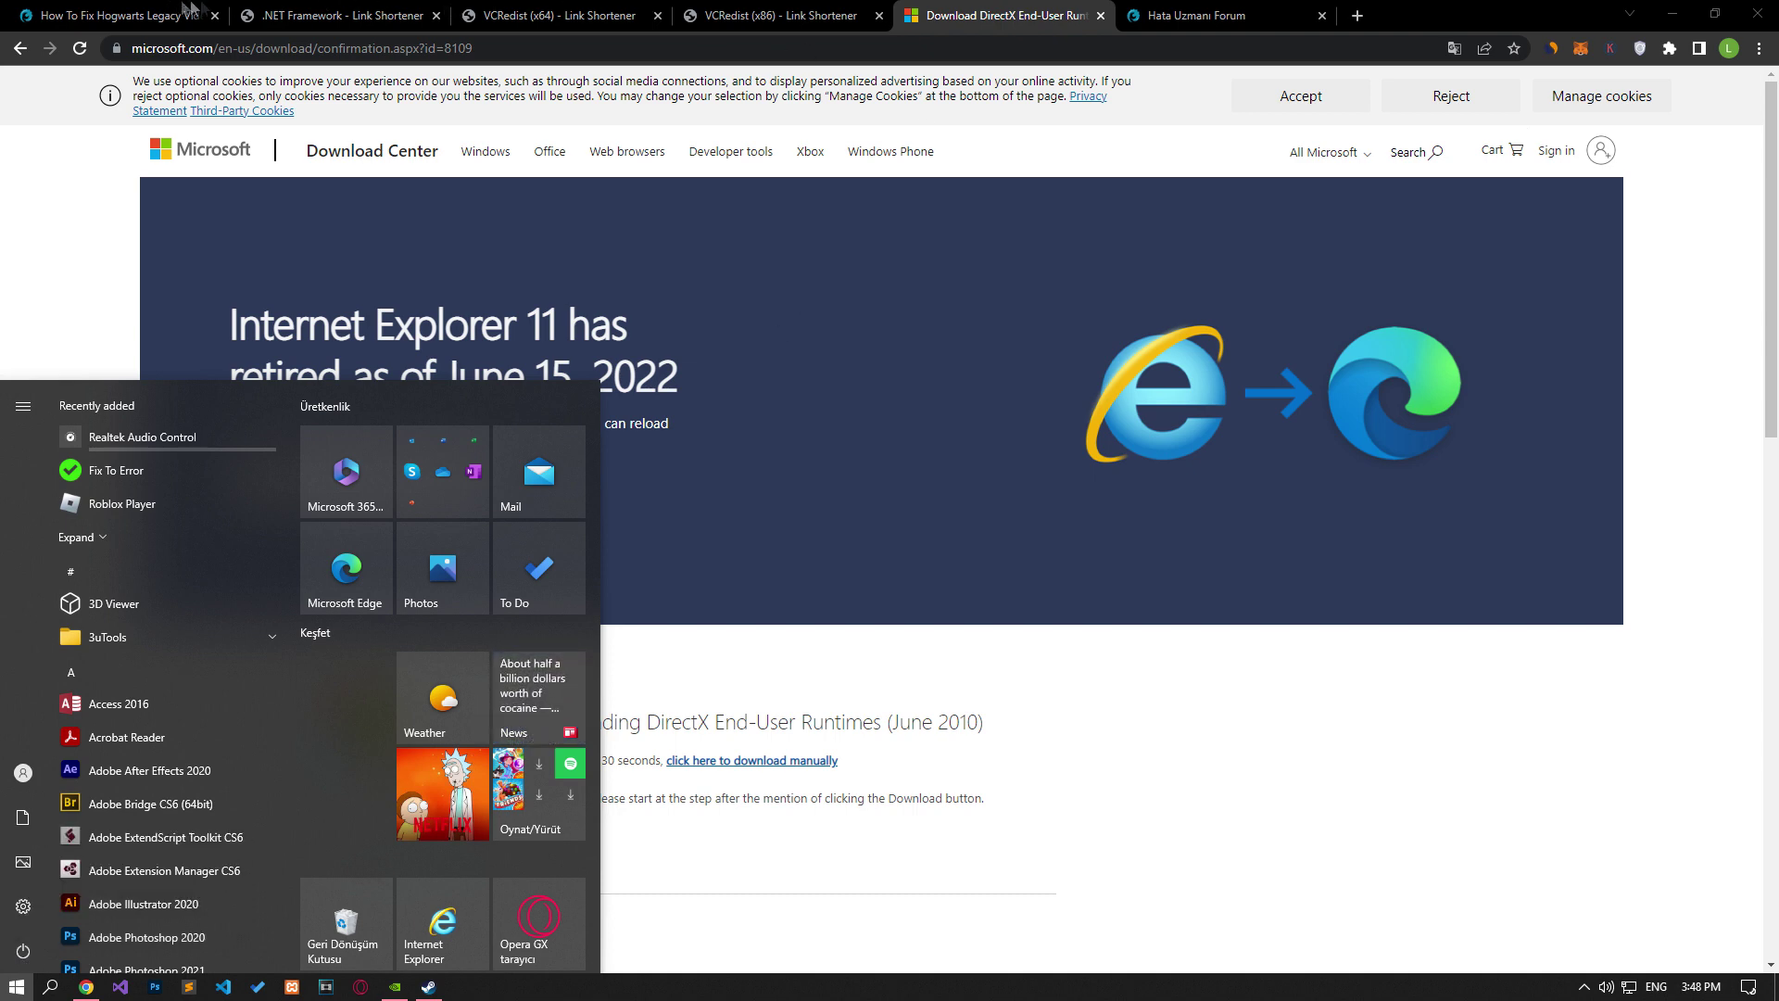
# Step: Close the .NET Framework, VCRedist x64, VCRedist x86 and DirectX download tabs
pyautogui.click(174, 9)
pyautogui.middleClick(326, 13)
pyautogui.middleClick(325, 13)
pyautogui.middleClick(324, 12)
pyautogui.middleClick(324, 11)
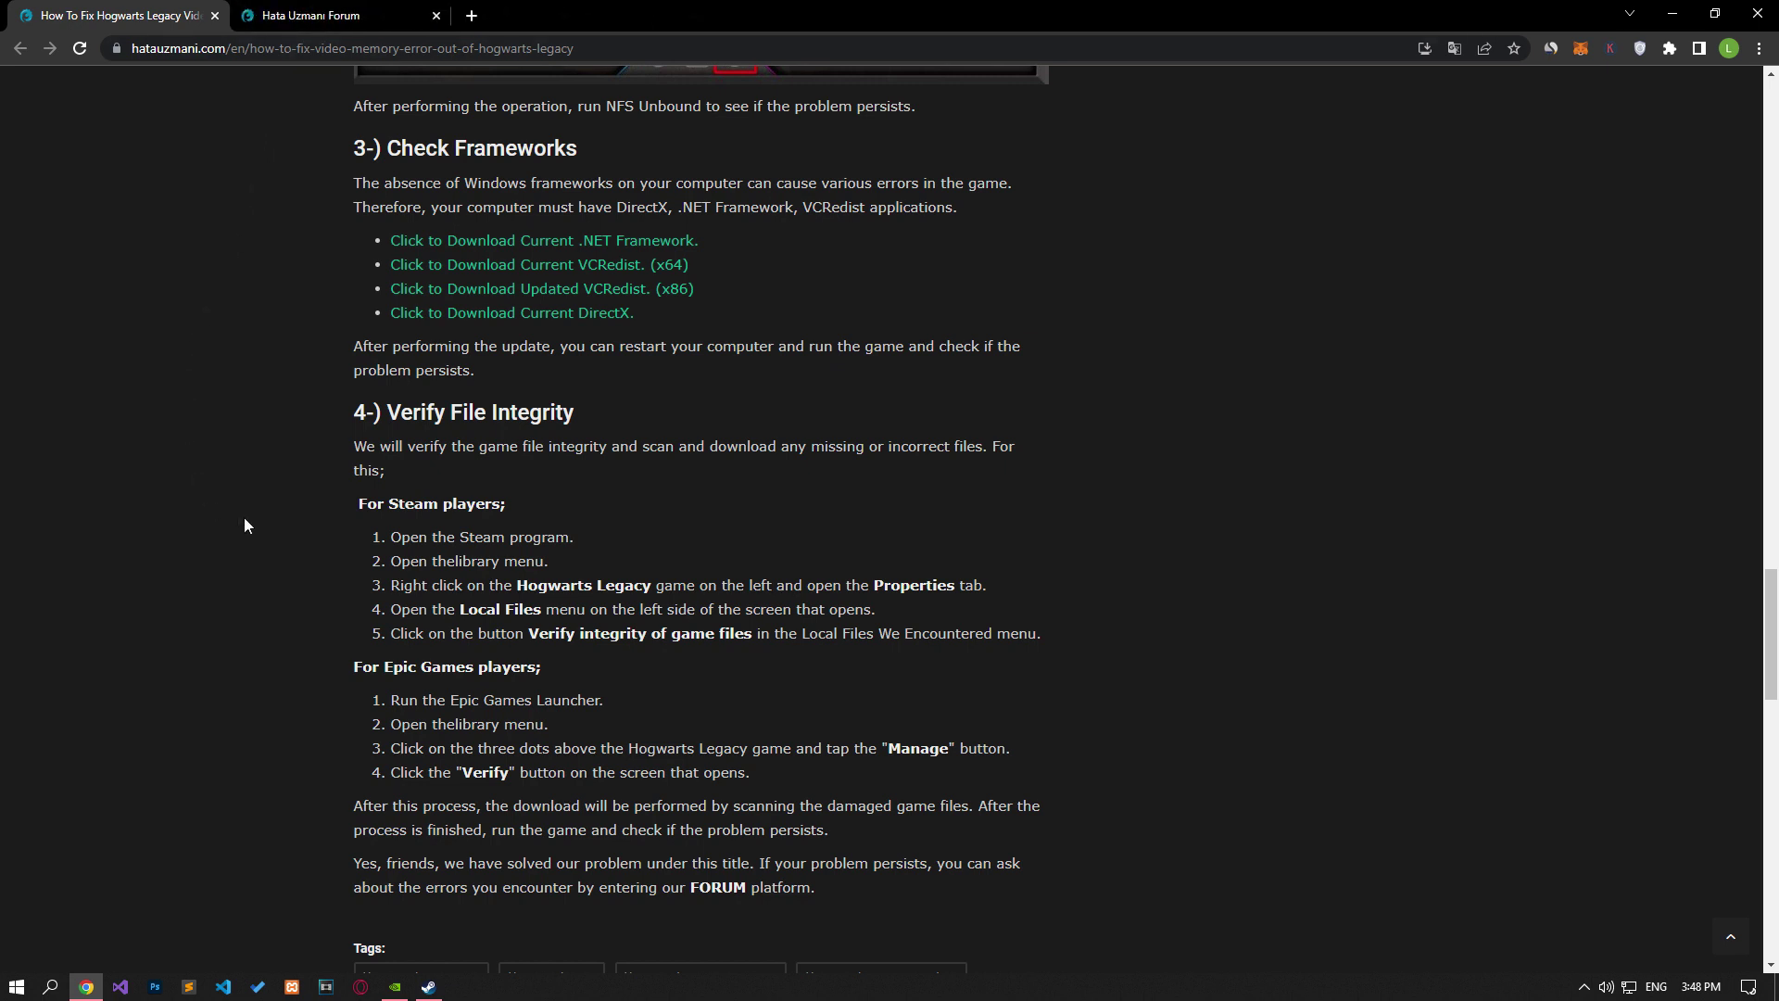
# Step: Show Human: Fall Flat's Local Files properties with Verify integrity of game files, then close them
pyautogui.click(428, 986)
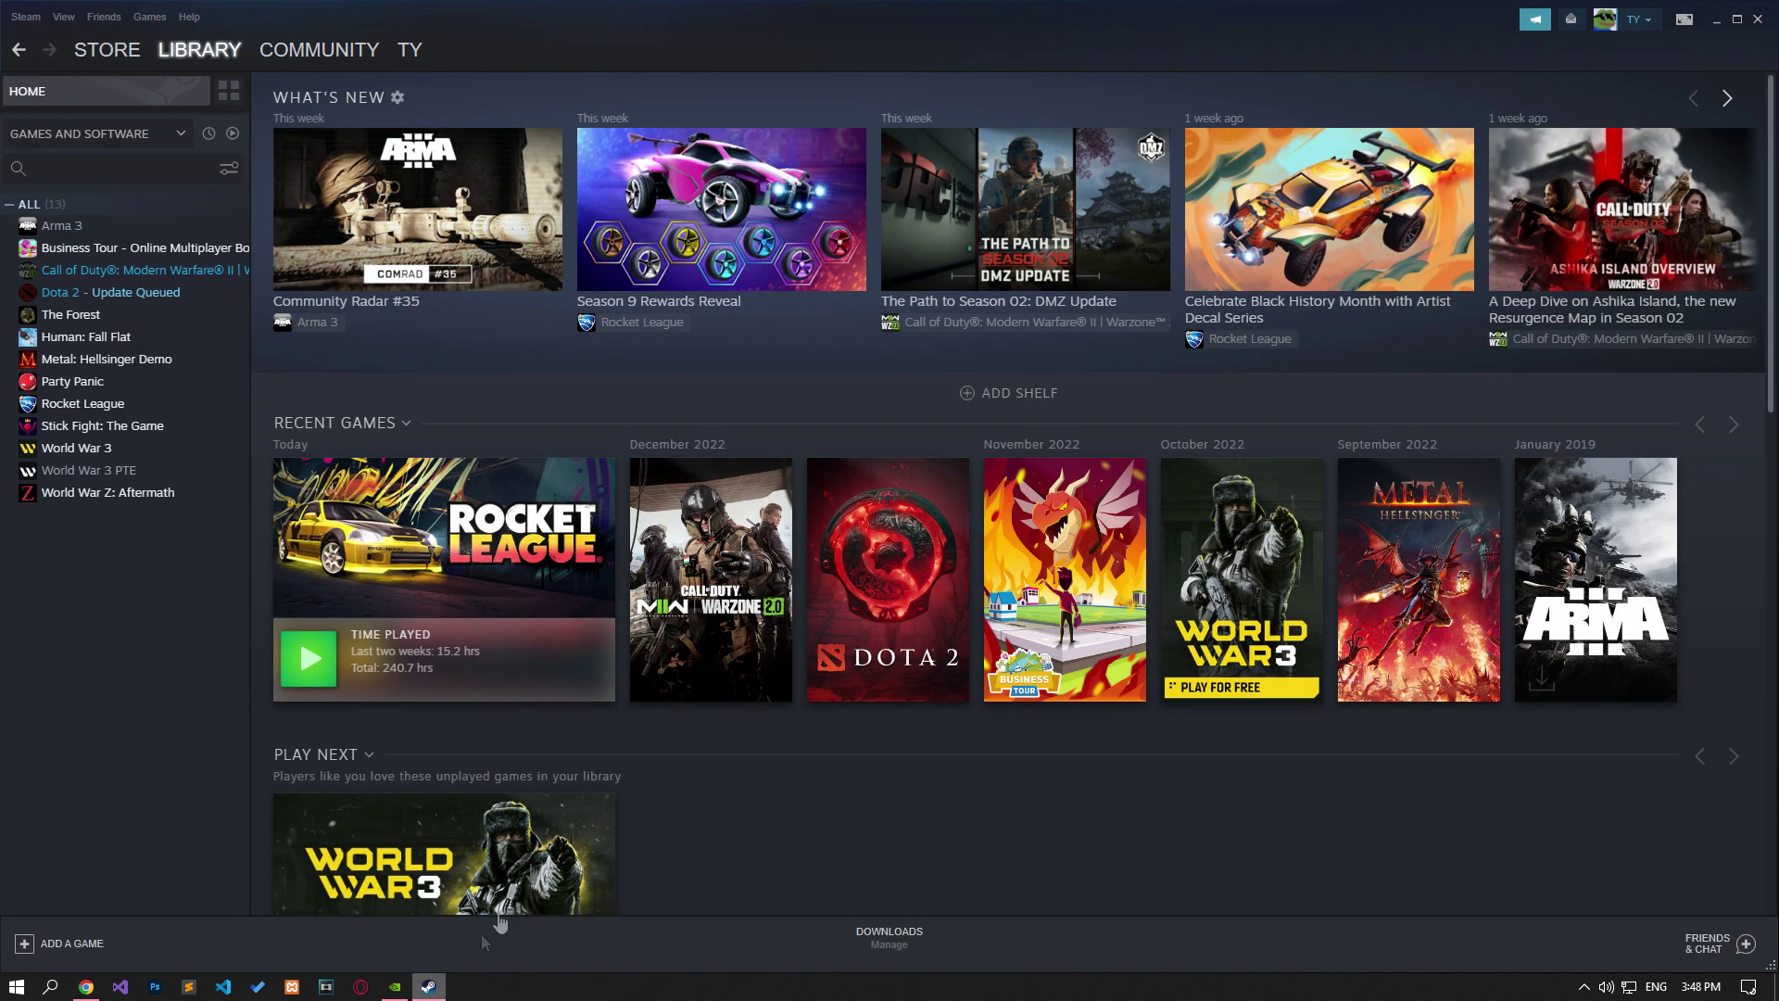
pyautogui.rightClick(117, 345)
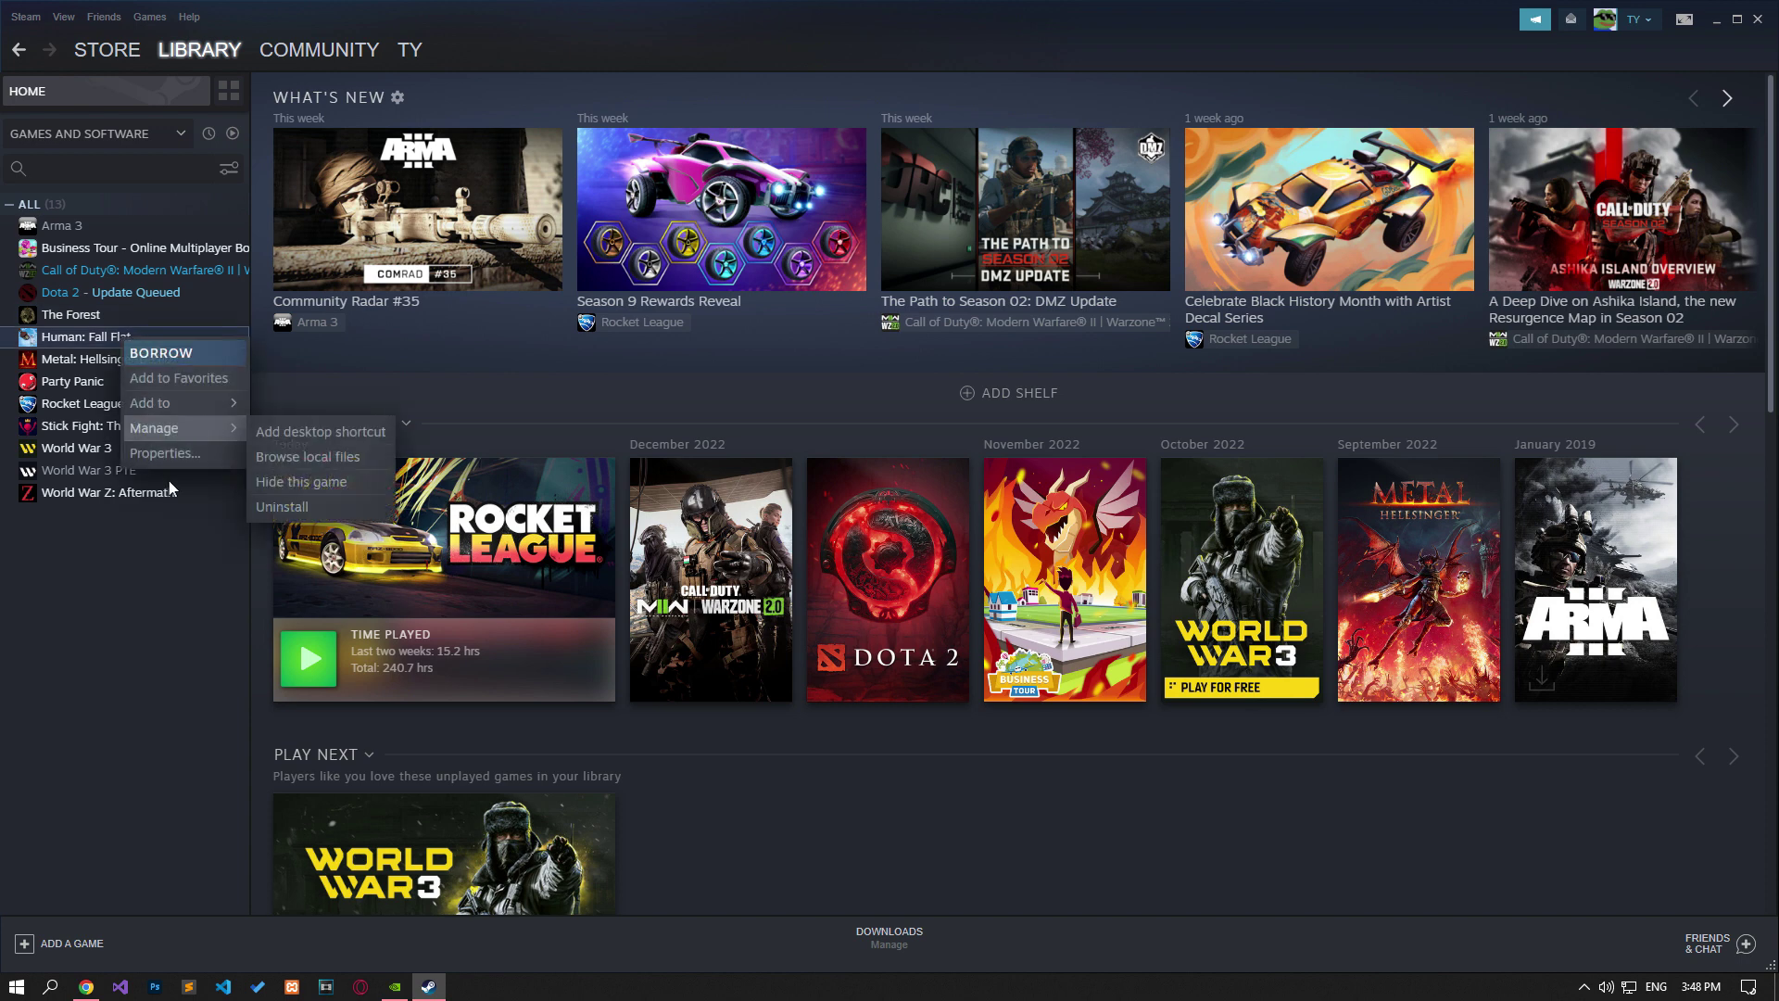
pyautogui.click(165, 448)
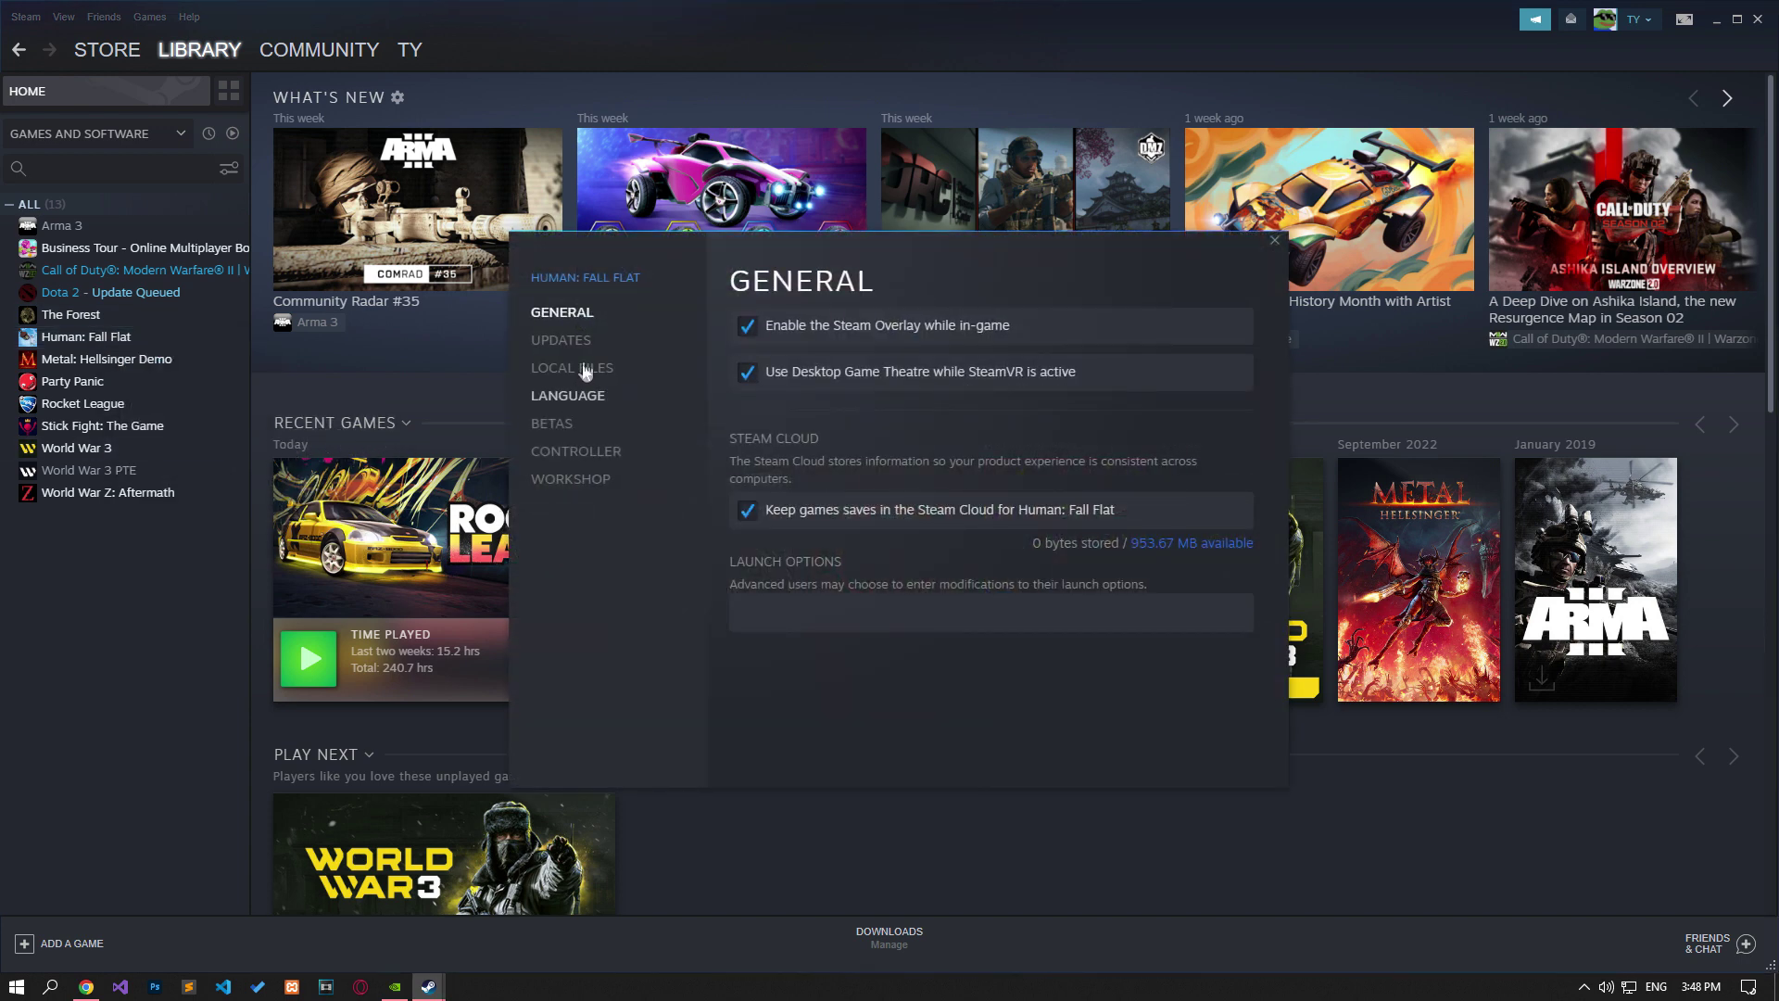
pyautogui.click(571, 367)
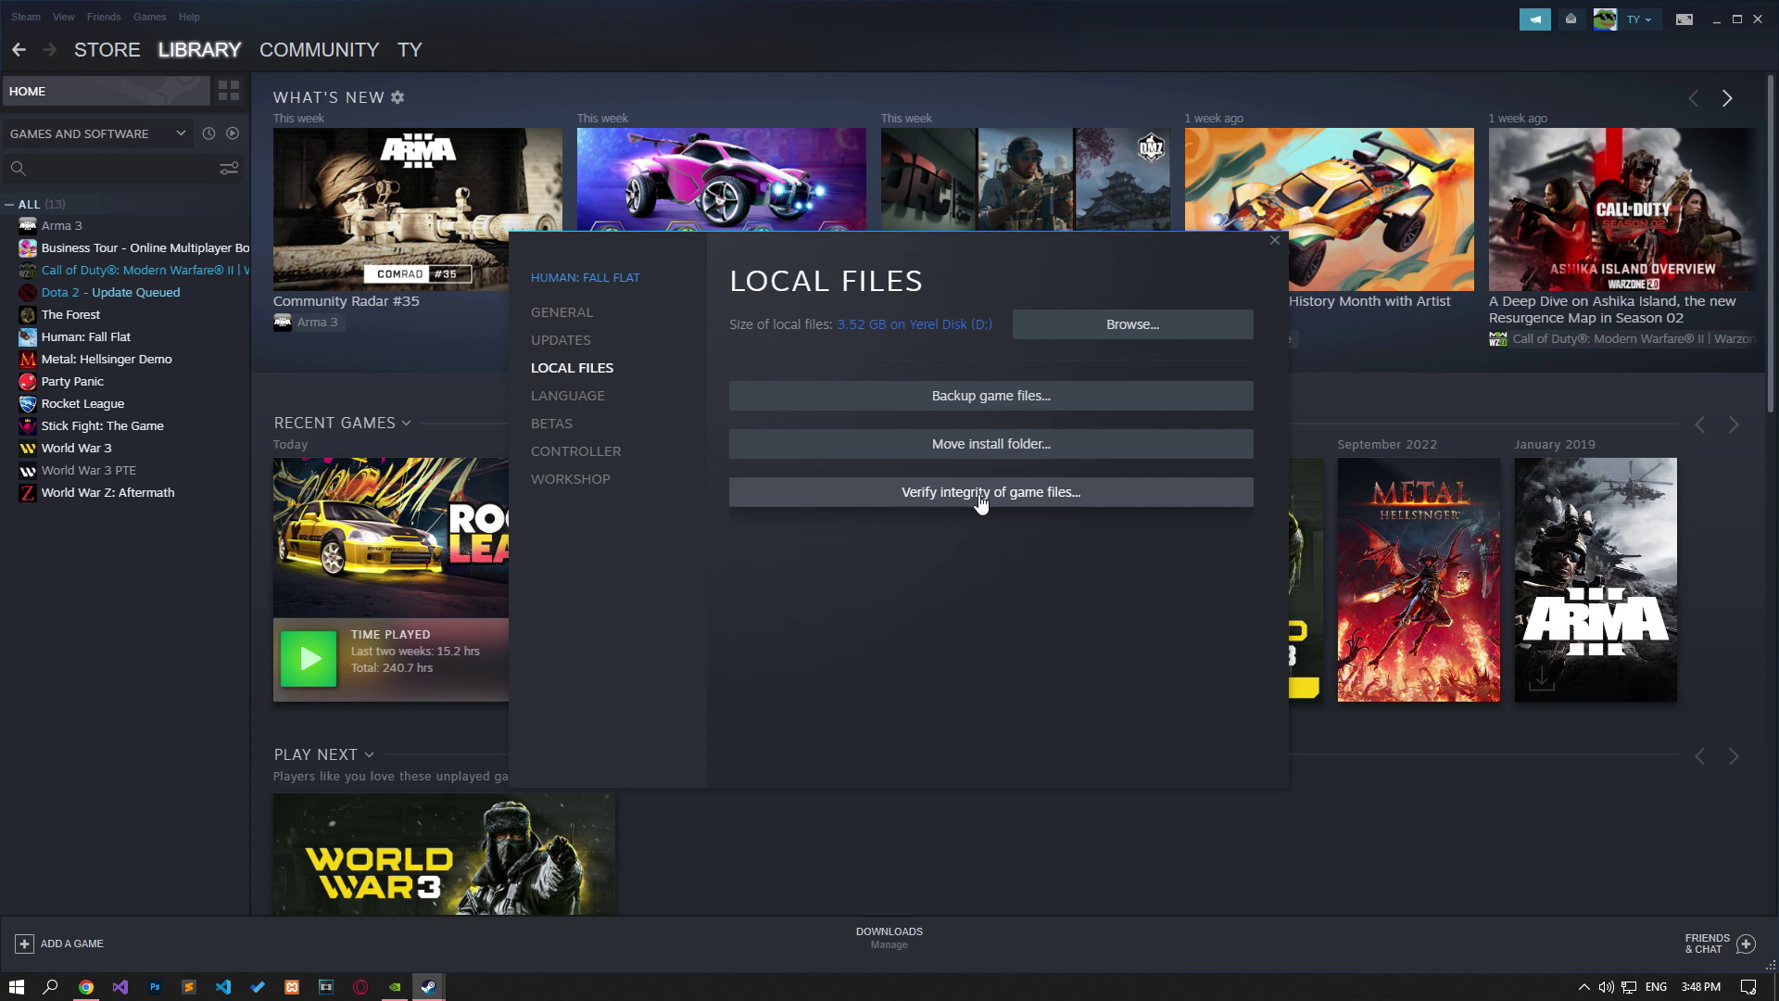
pyautogui.click(1275, 240)
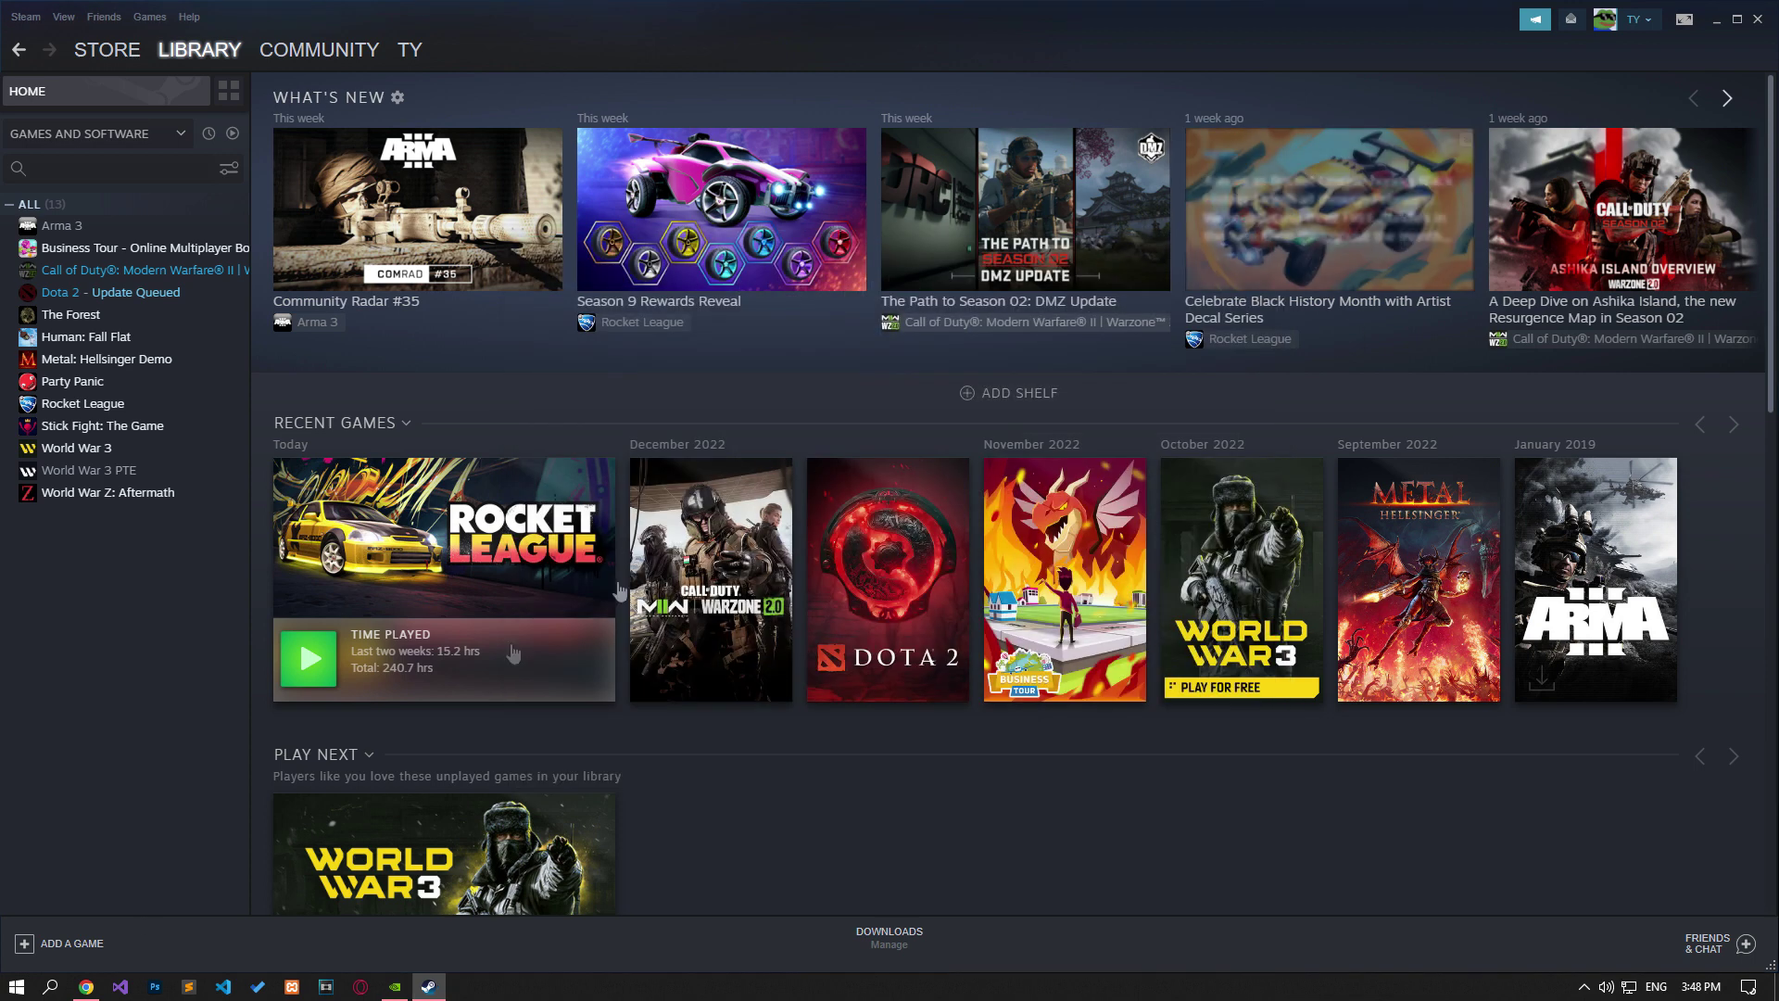
pyautogui.click(86, 986)
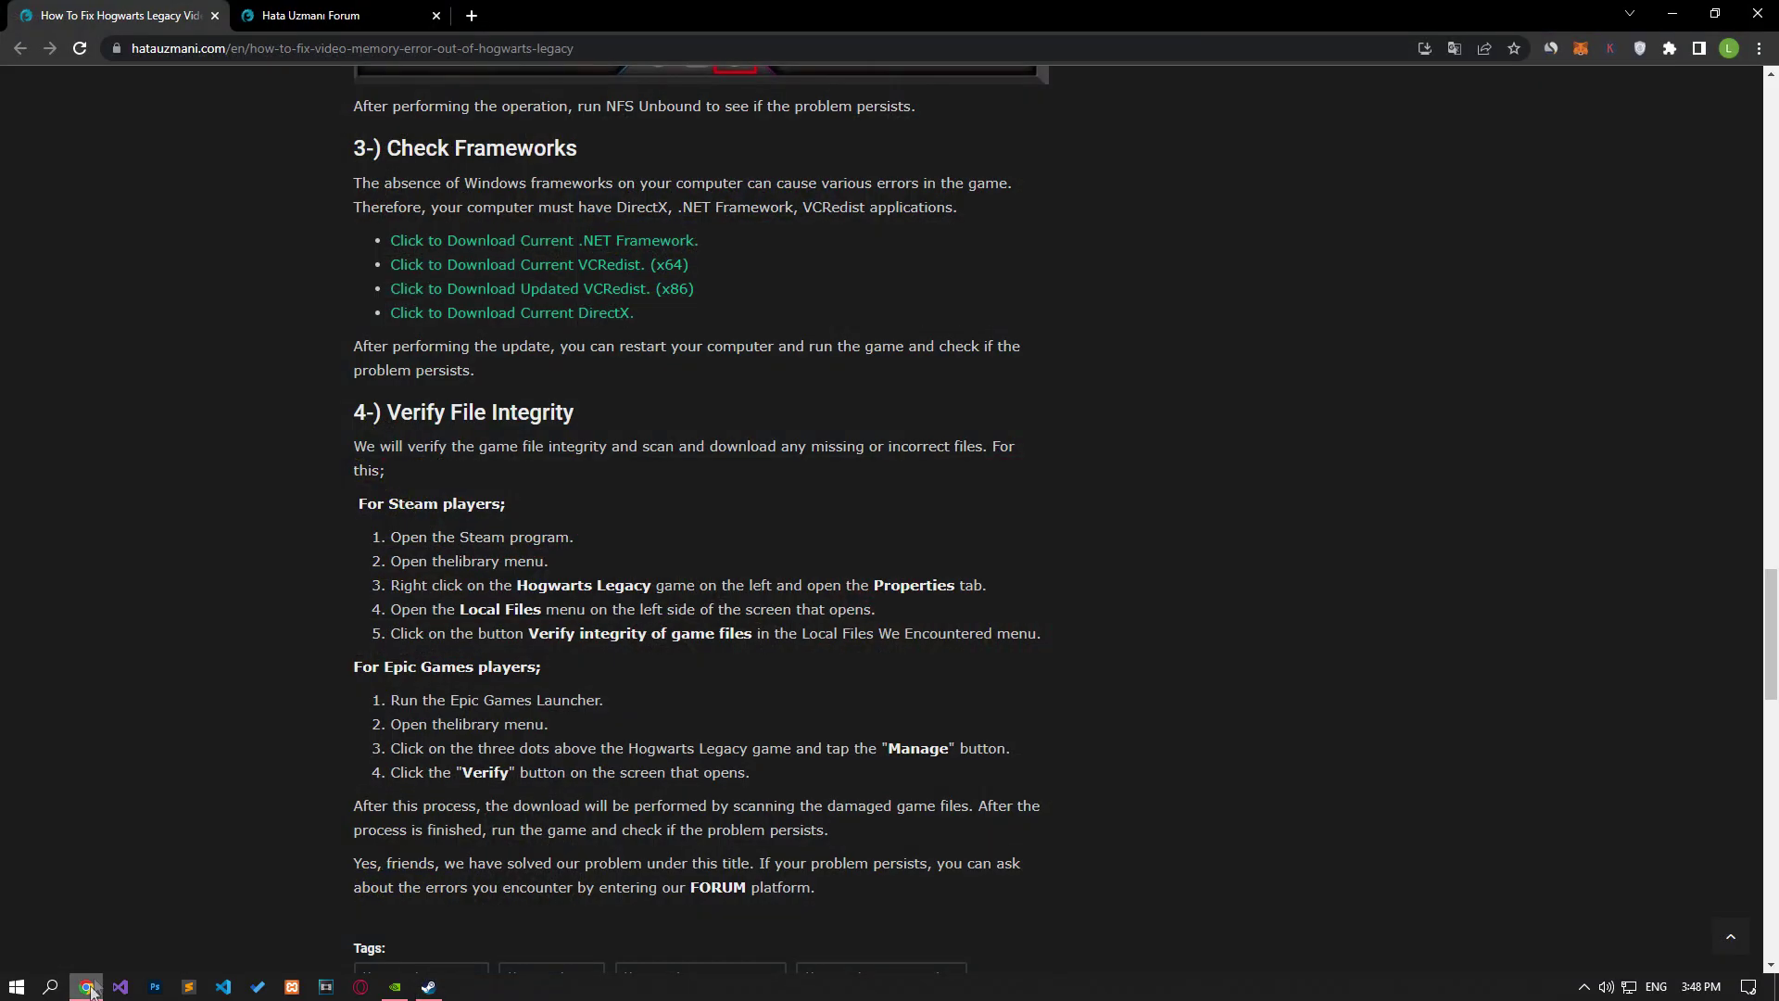
# Step: On the Hata Uzmanı Forum tab, bring up the 'Post thread in…' forum picker
pyautogui.click(309, 17)
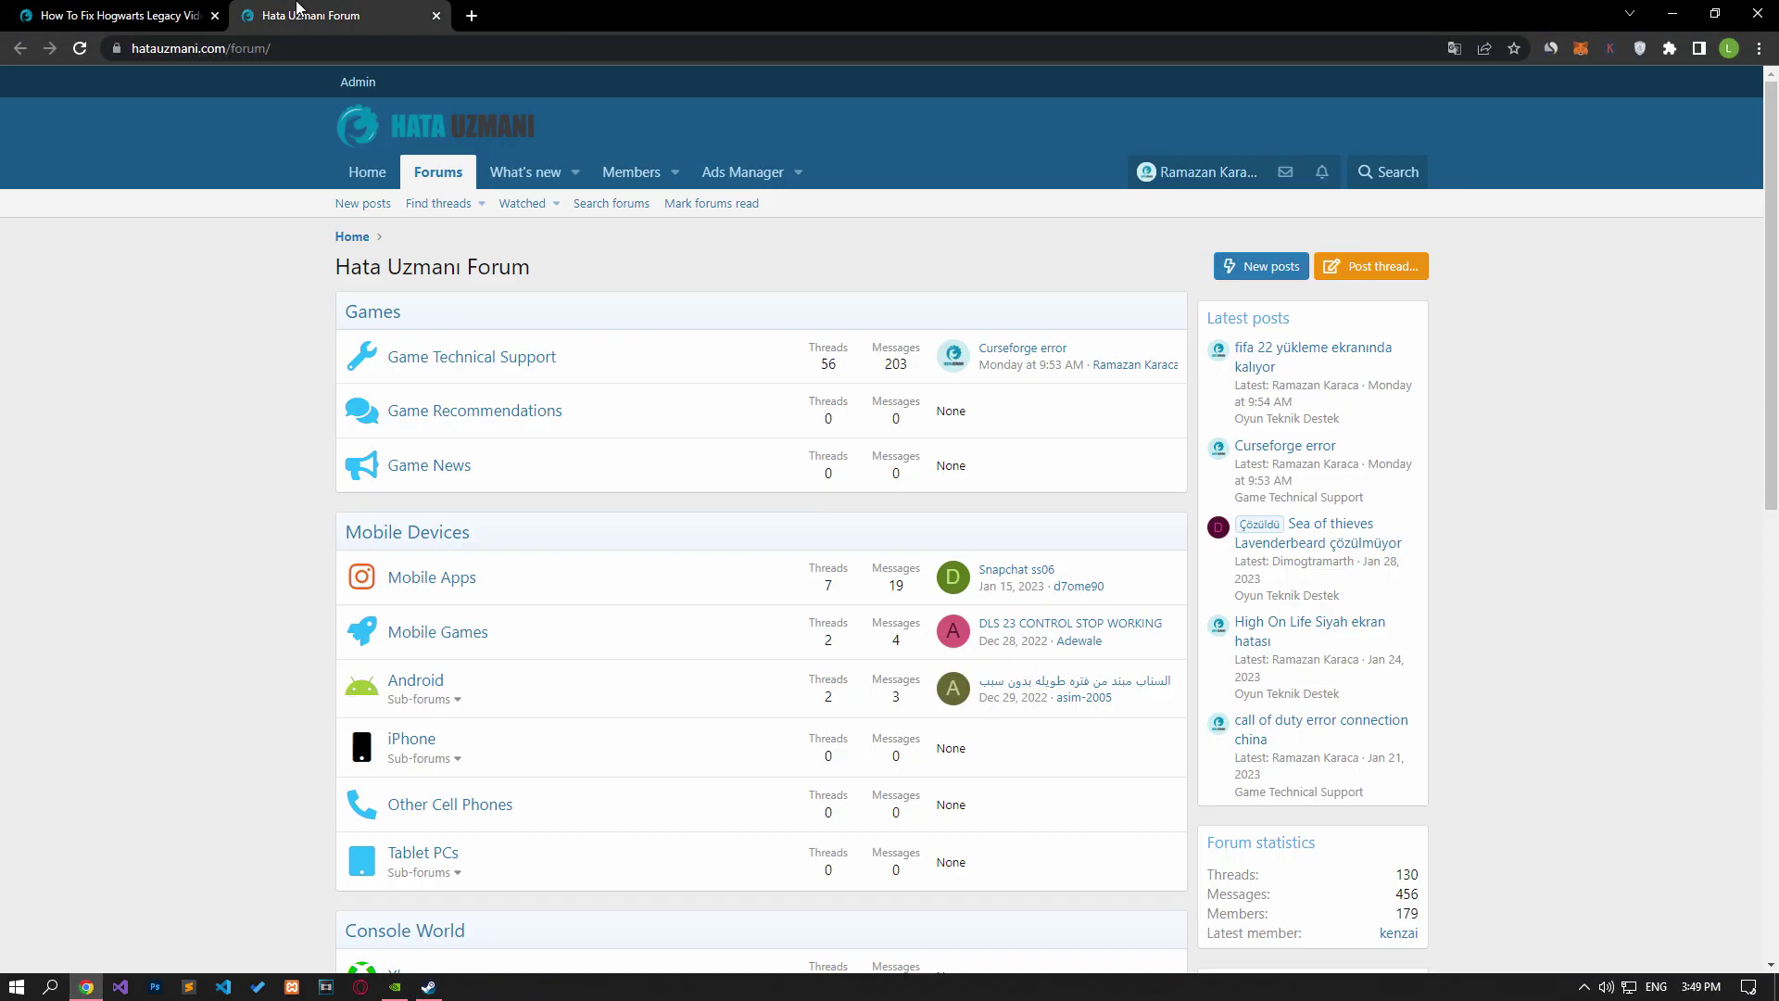
pyautogui.click(1394, 272)
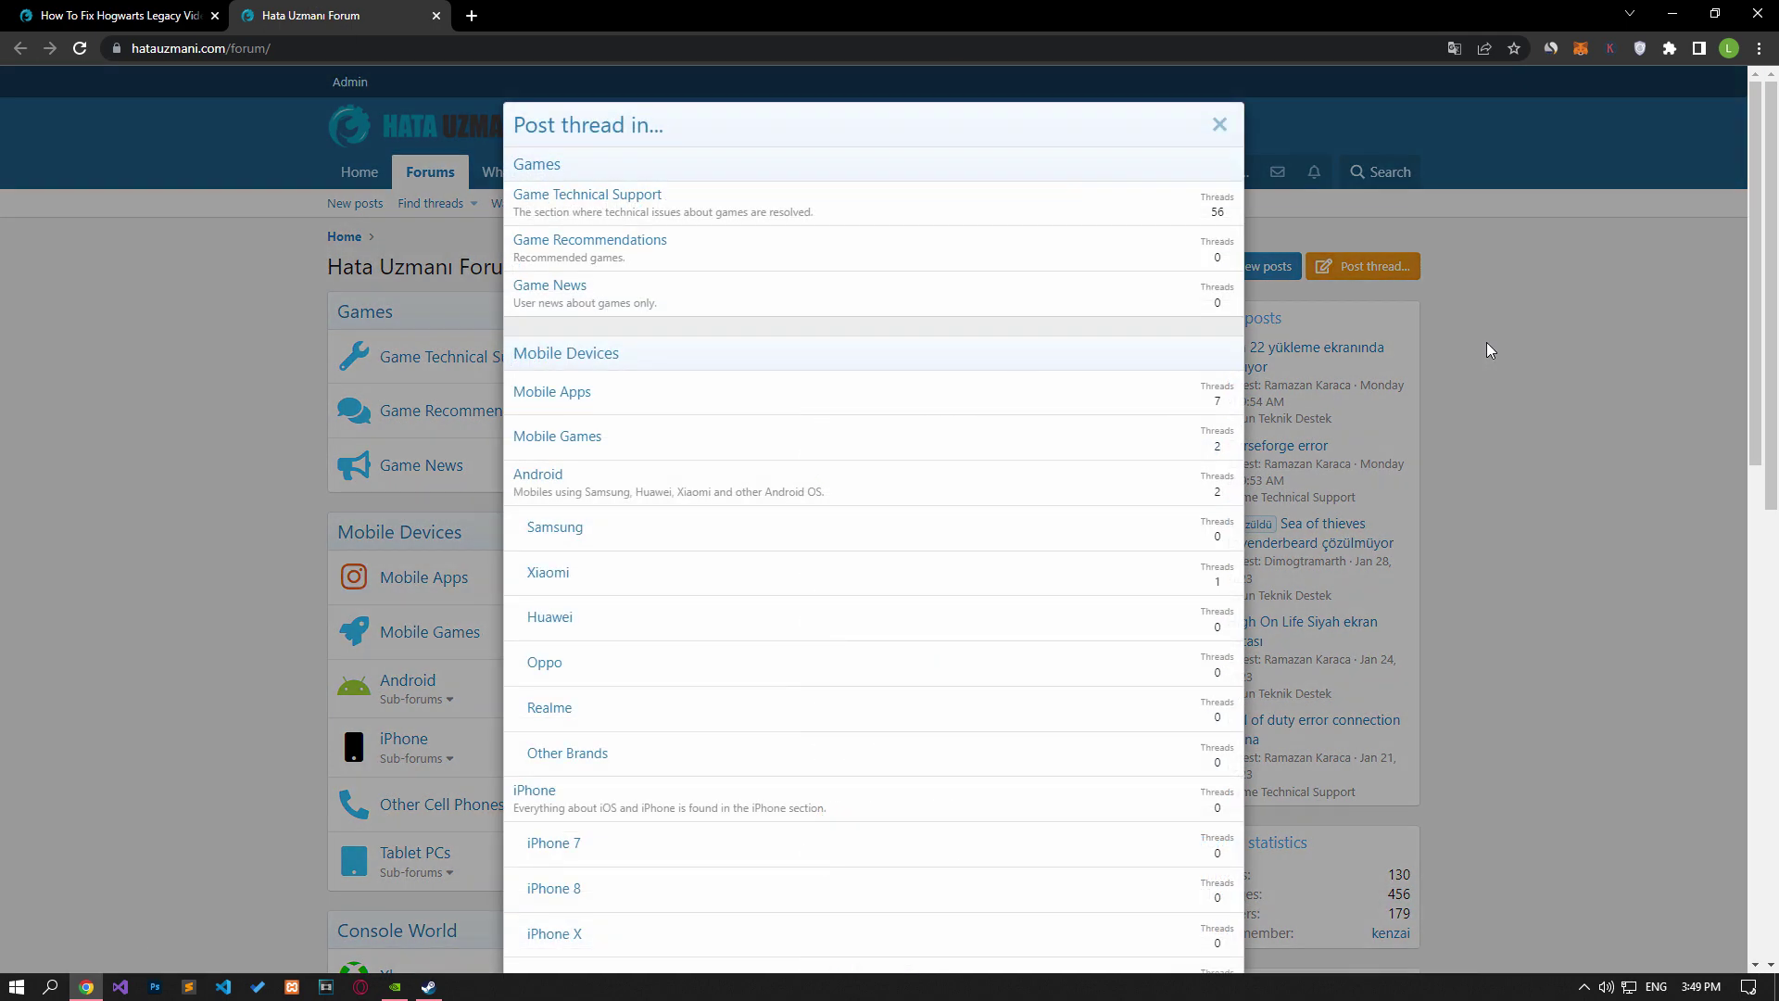